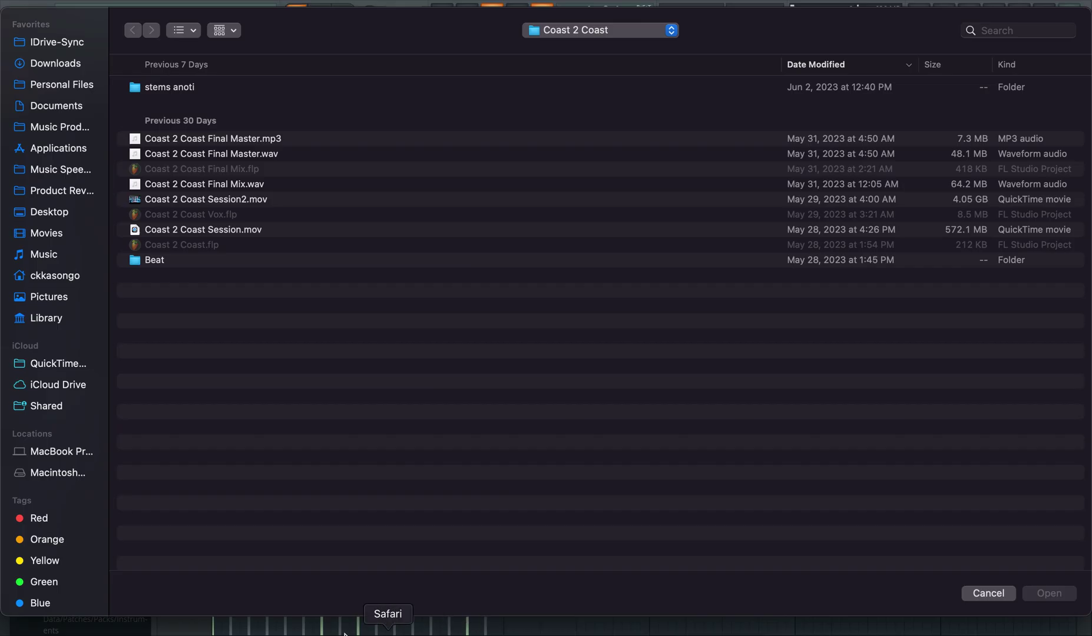
Dismiss the file-open browser without loading a file, then bring up FL Studio's Options menu.
key("Escape")
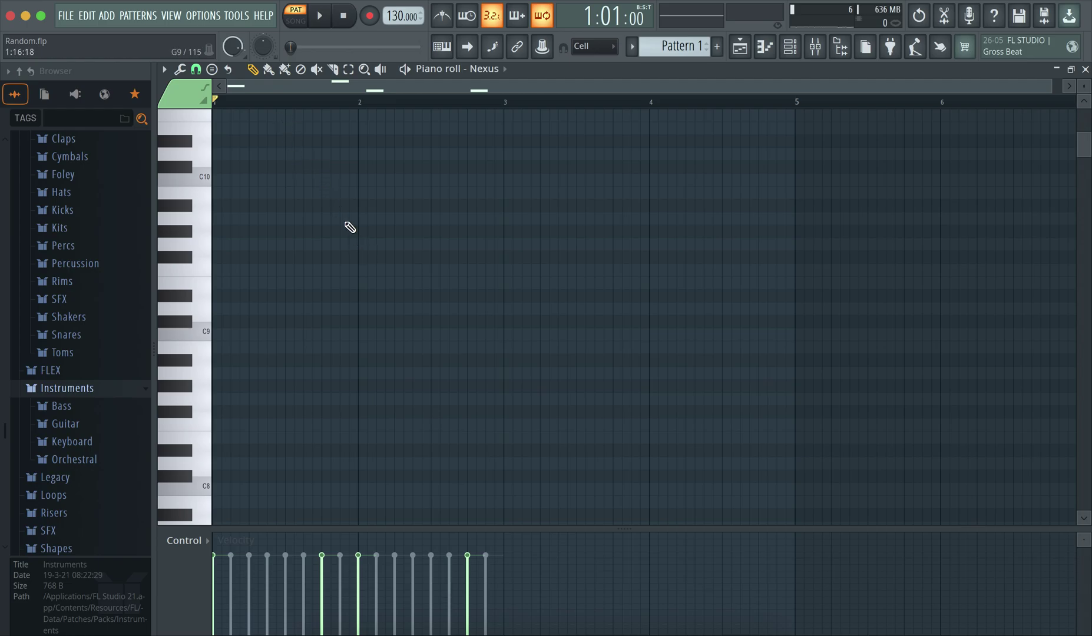
left_click(201, 15)
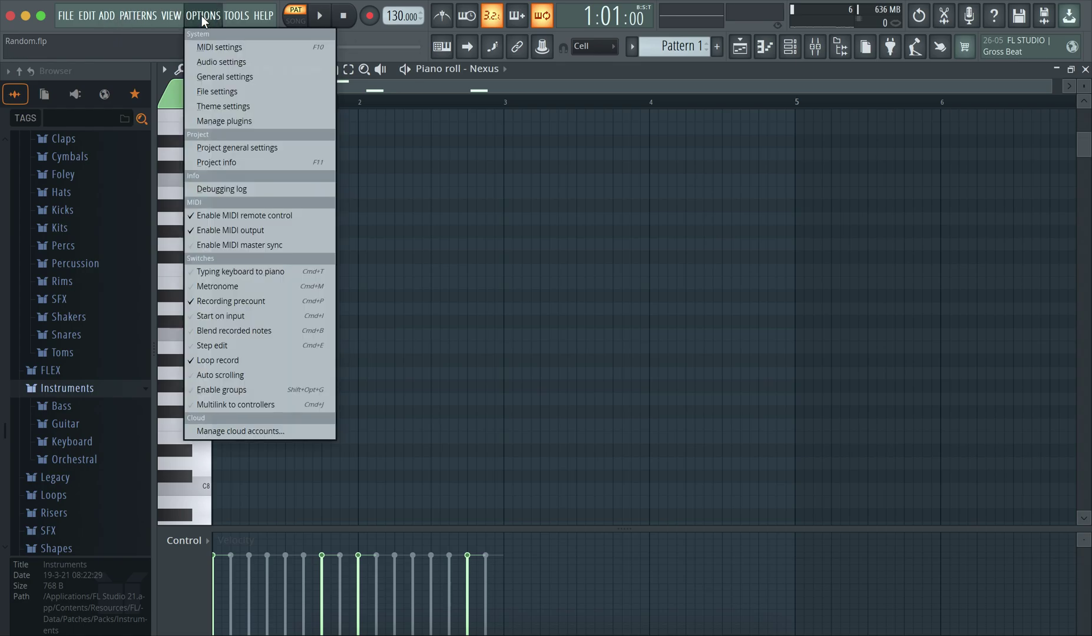
In Audio settings, change the output device from Built-in Output to RKsongas Beats.
left_click(219, 62)
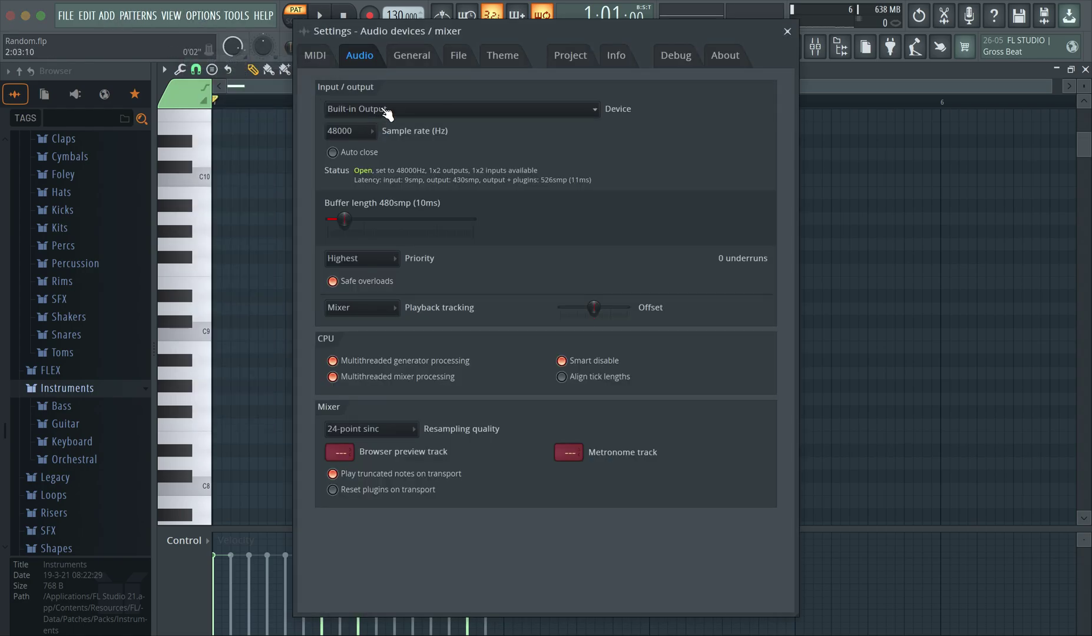
left_click(387, 111)
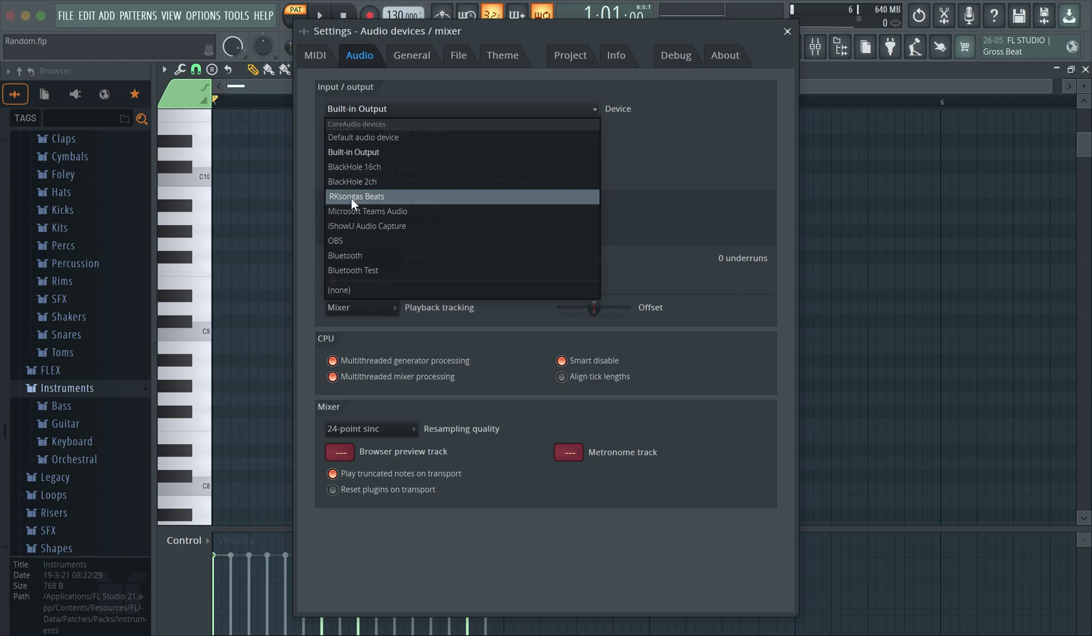
left_click(352, 200)
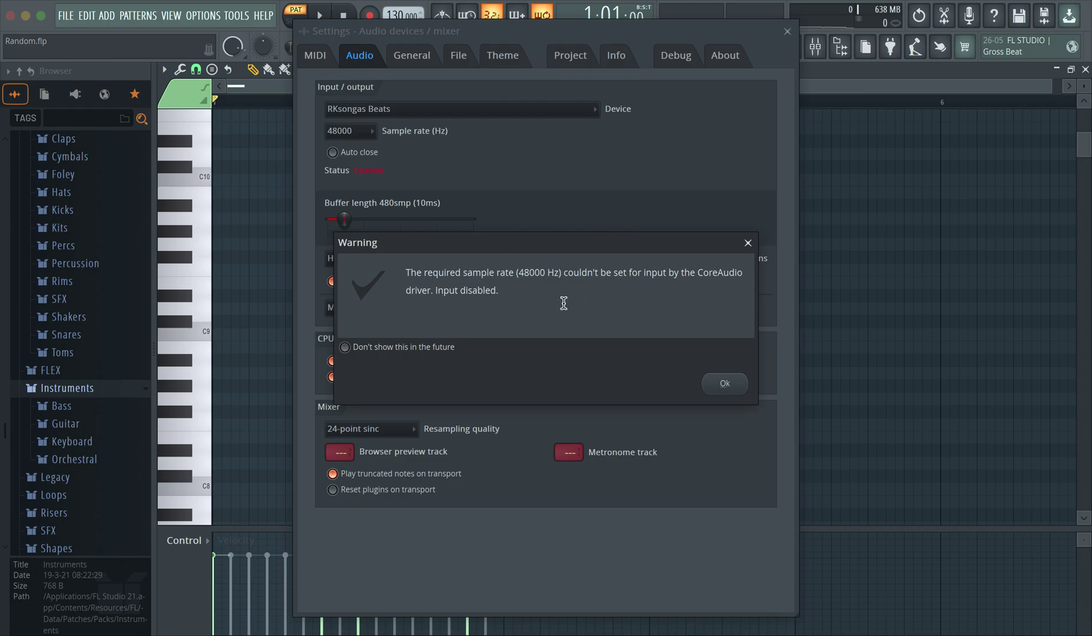
Accept the 48000 Hz sample-rate warning, then minimize Chrome to return to FL Studio.
left_click(733, 387)
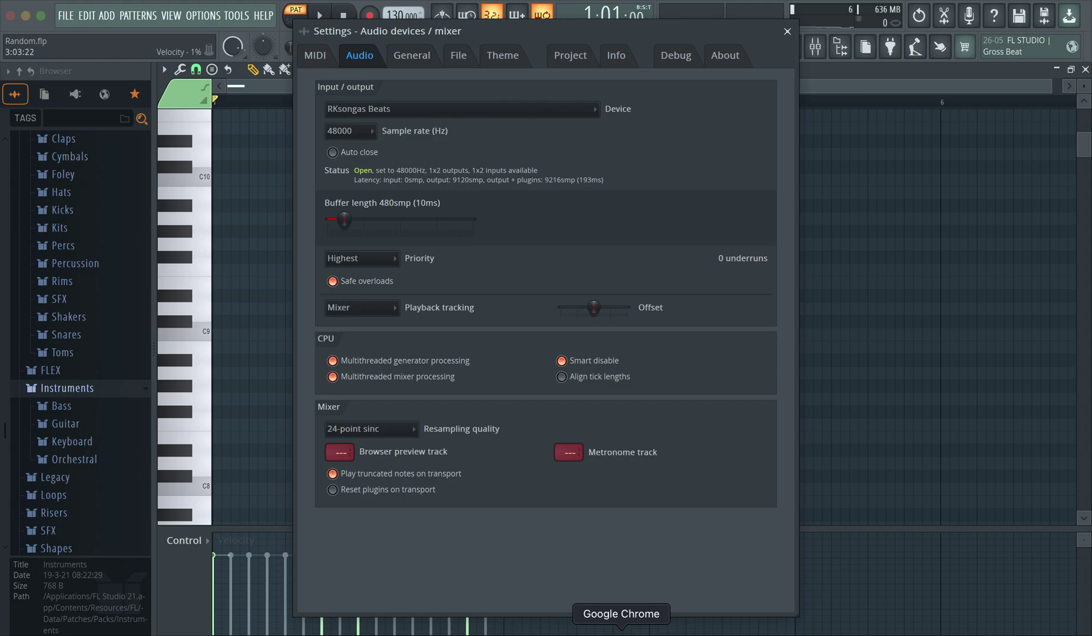
left_click(621, 630)
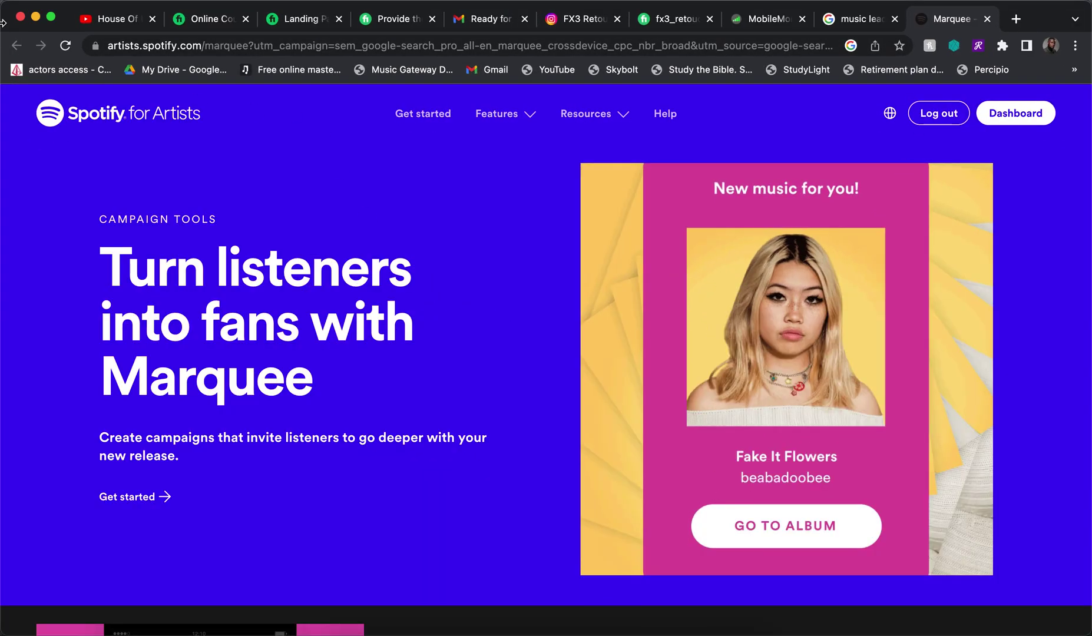
left_click(36, 17)
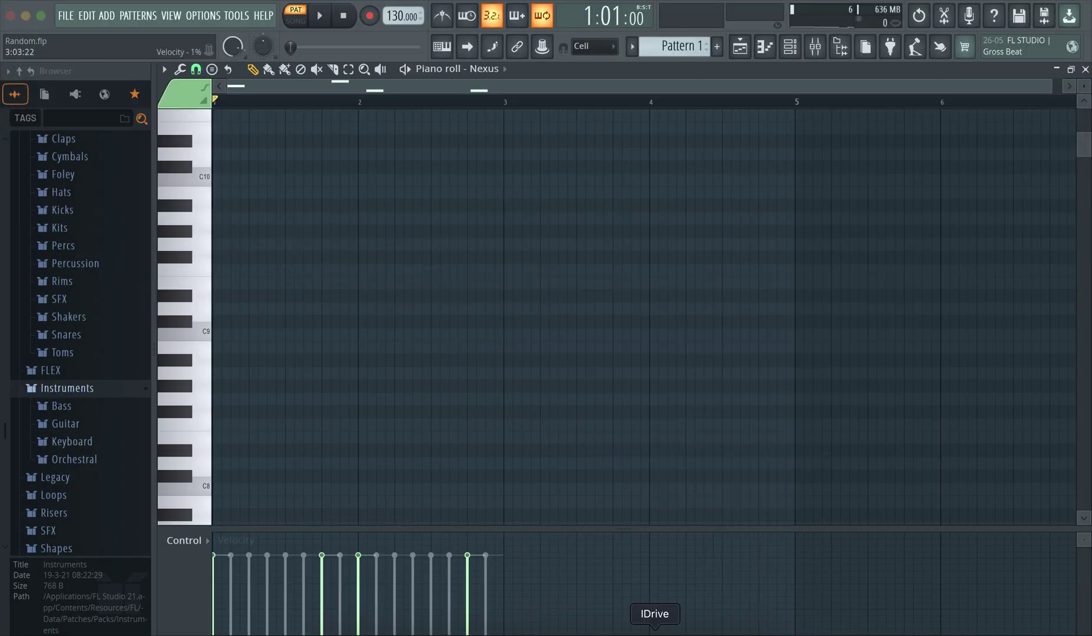
Open a new Chrome window from the Dock and load google.com.
right_click(622, 631)
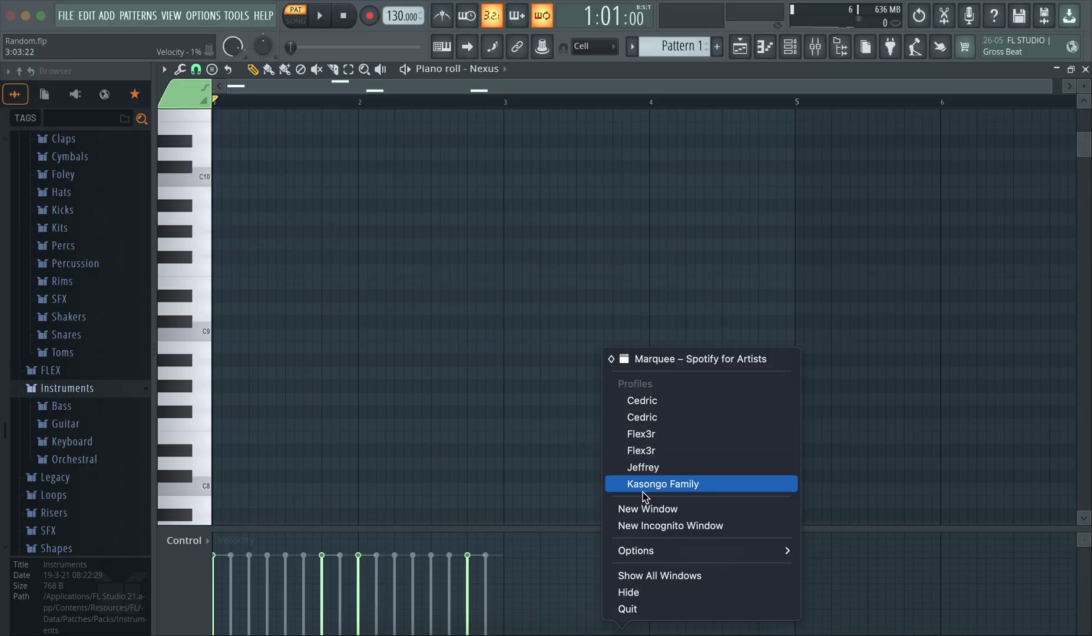
left_click(644, 510)
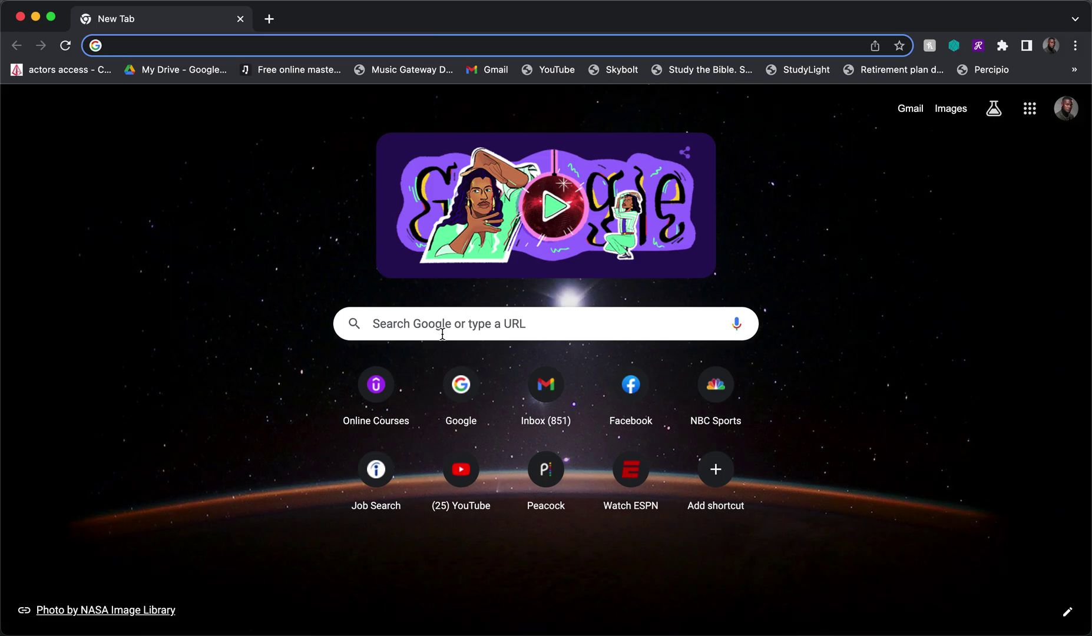
type("go")
key("Return")
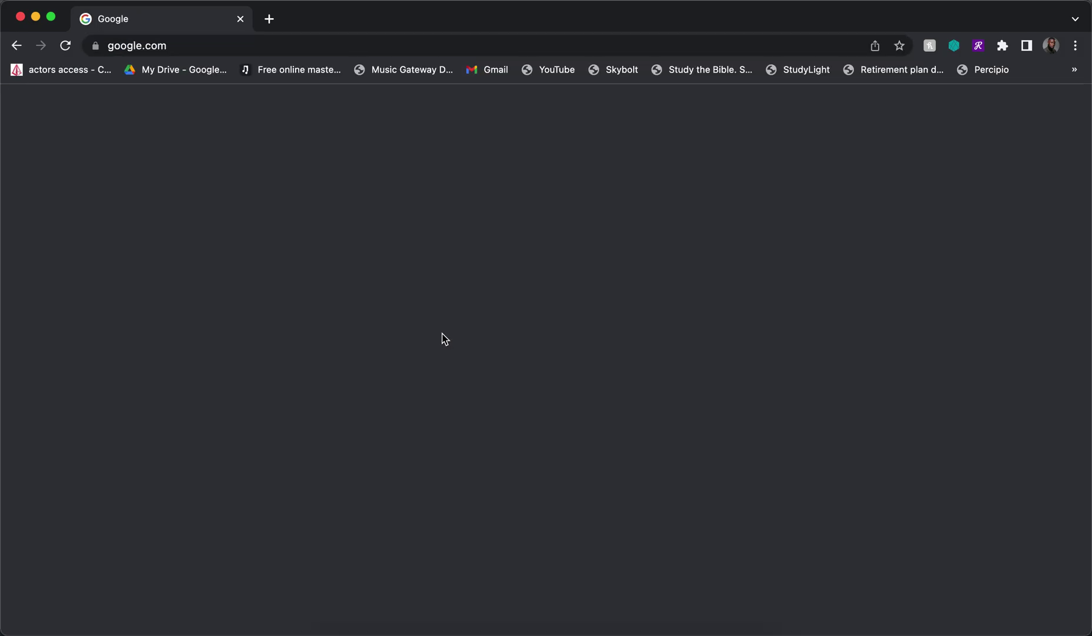
Search Google for 'ishowu audio capture' and open the shinywhitebox installation article.
type("is")
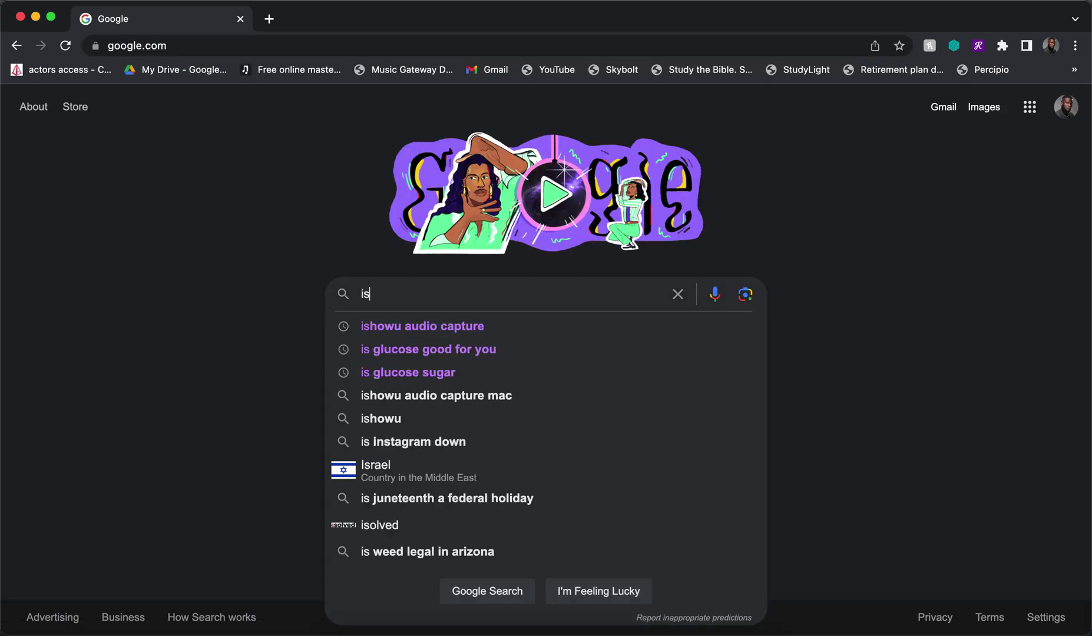
type("h")
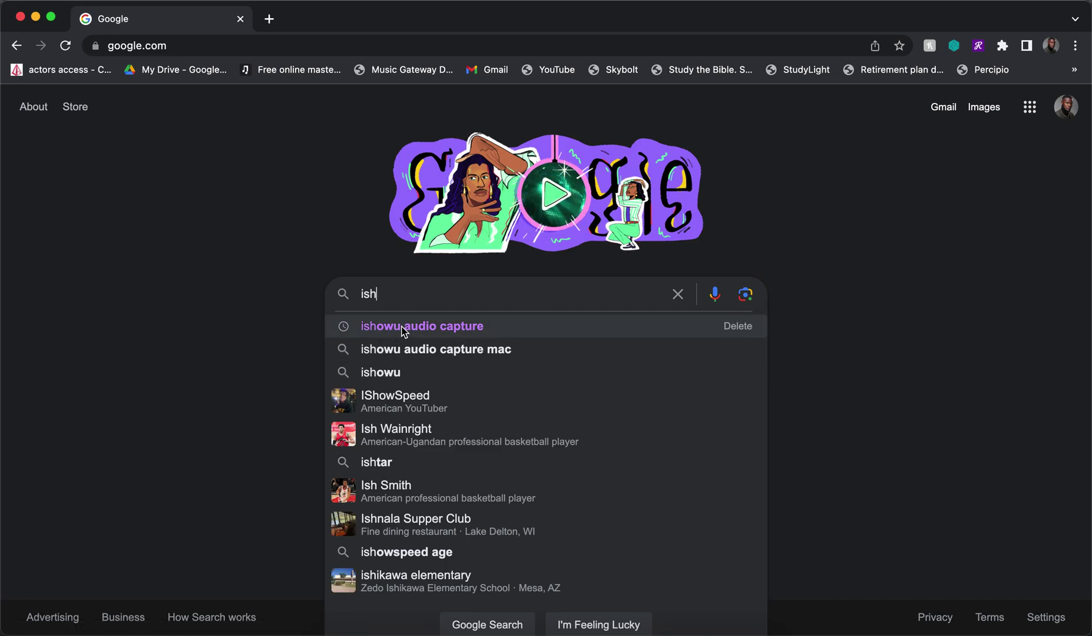
left_click(404, 331)
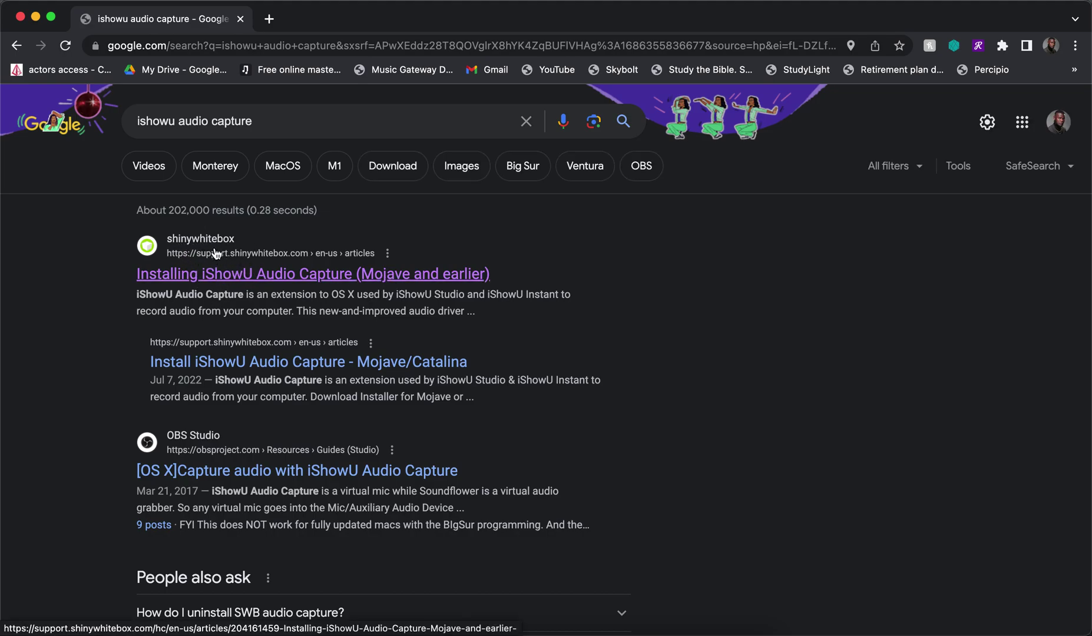
left_click(221, 278)
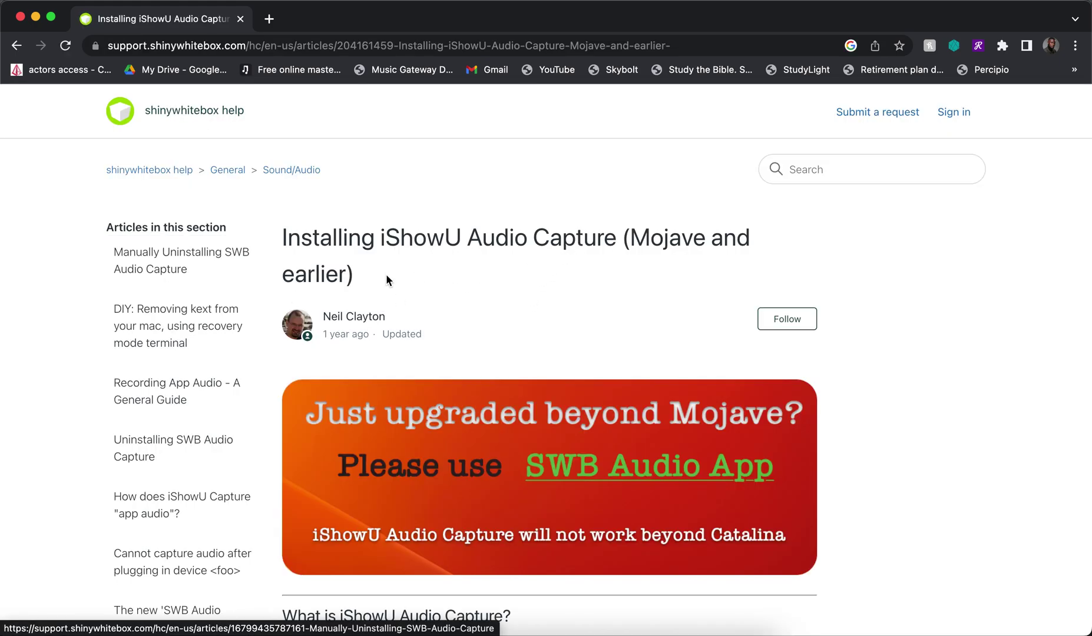
Scroll the shinywhitebox article past the download and installer steps to step 5's System Extension Blocked prompt.
scroll(455, 326, "down", 7)
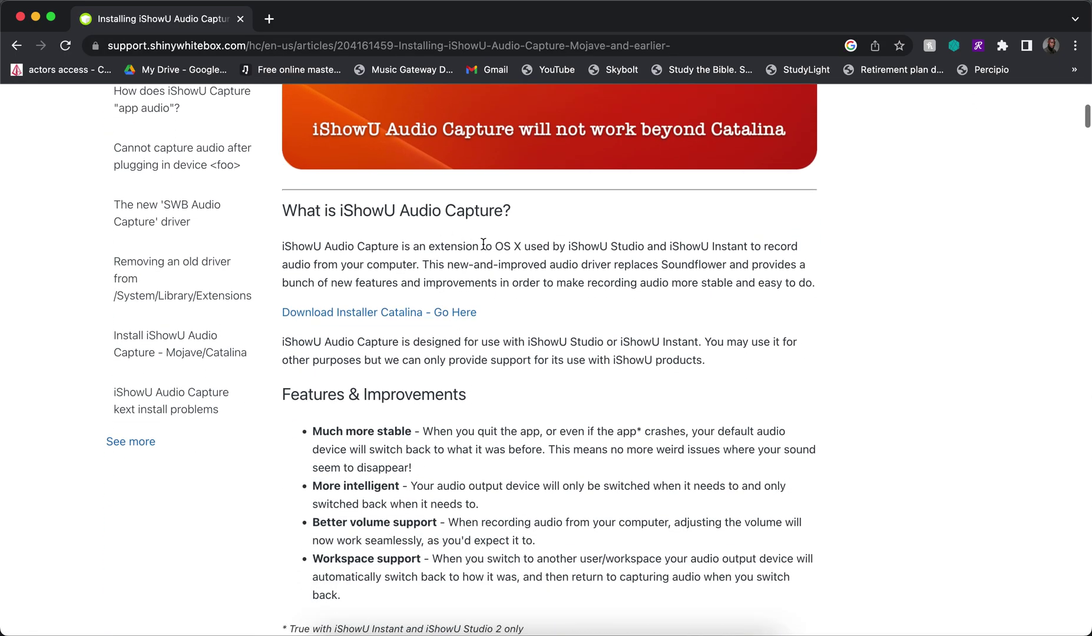
scroll(438, 484, "down", 3)
scroll(437, 484, "down", 4)
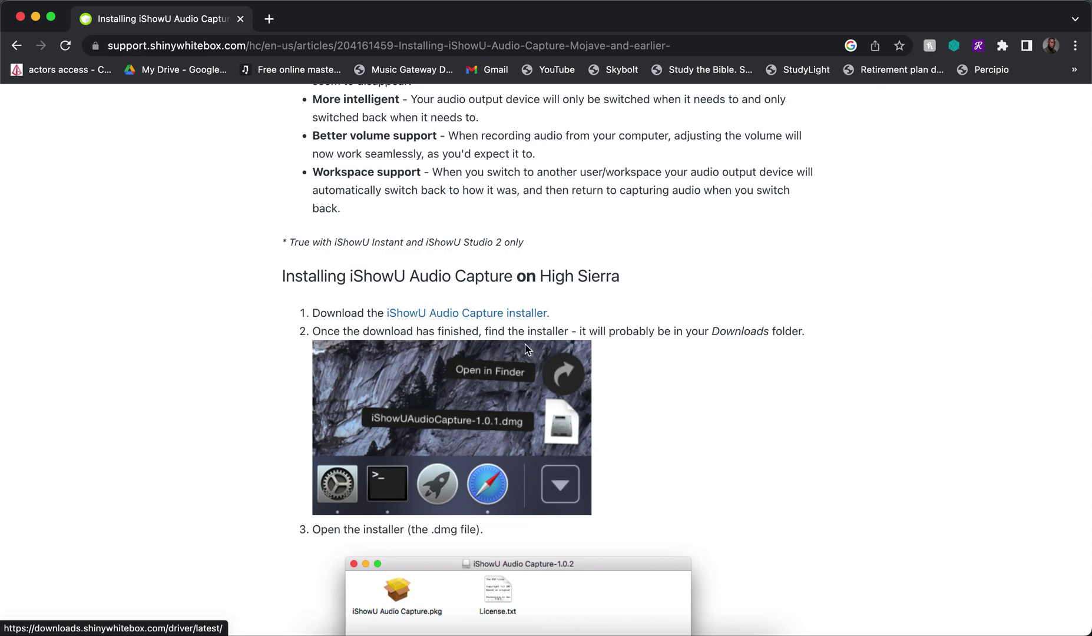
scroll(595, 472, "down", 2)
scroll(607, 483, "down", 4)
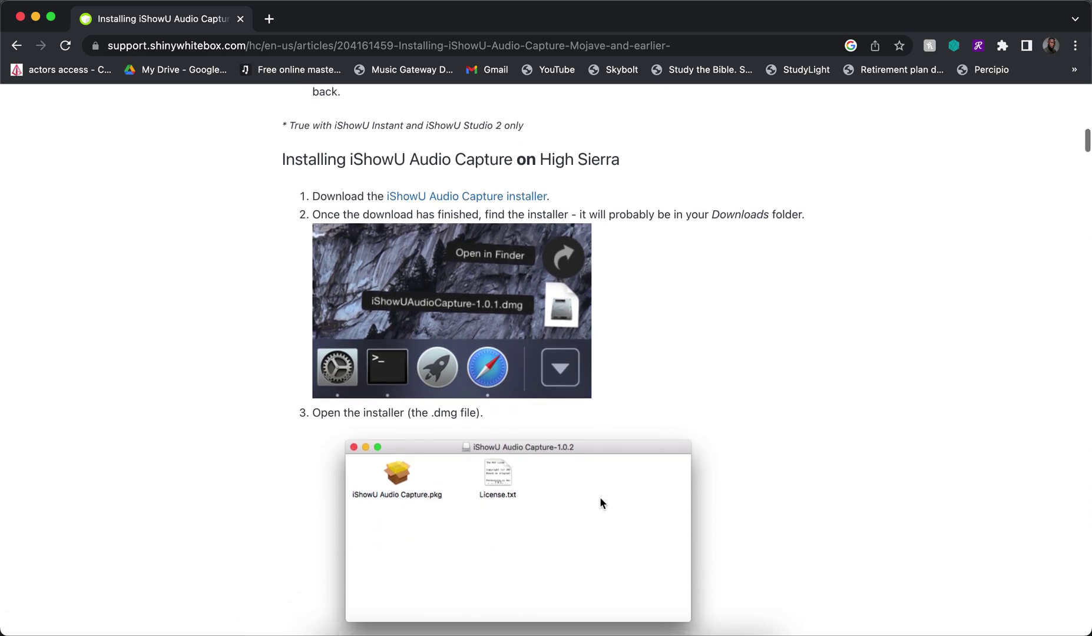
scroll(468, 518, "down", 5)
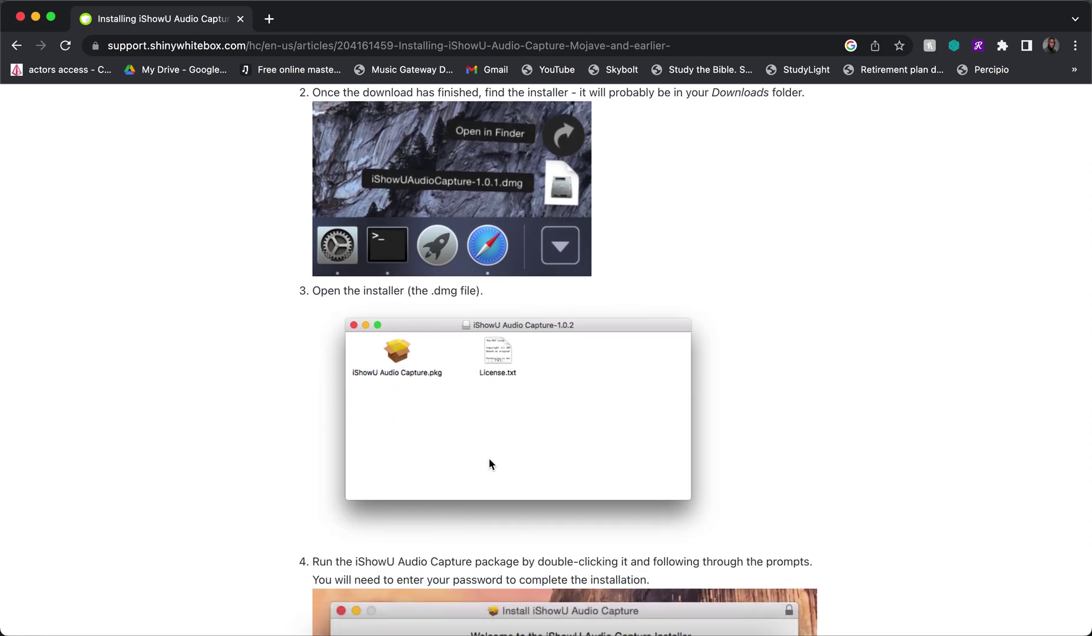
scroll(489, 458, "down", 2)
scroll(500, 417, "down", 11)
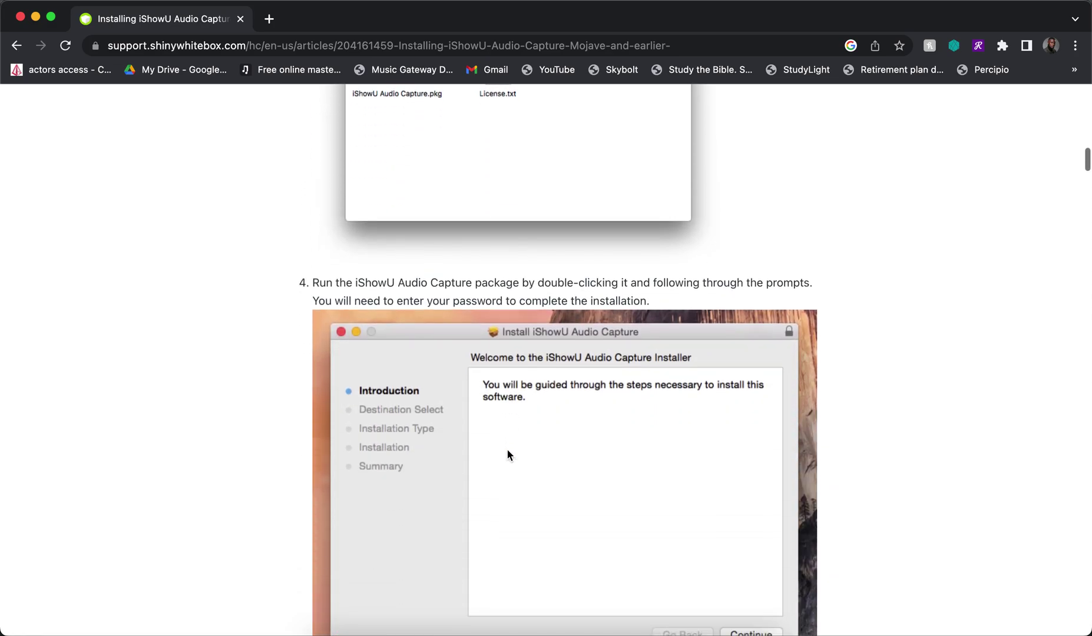
scroll(508, 454, "down", 2)
scroll(589, 535, "down", 15)
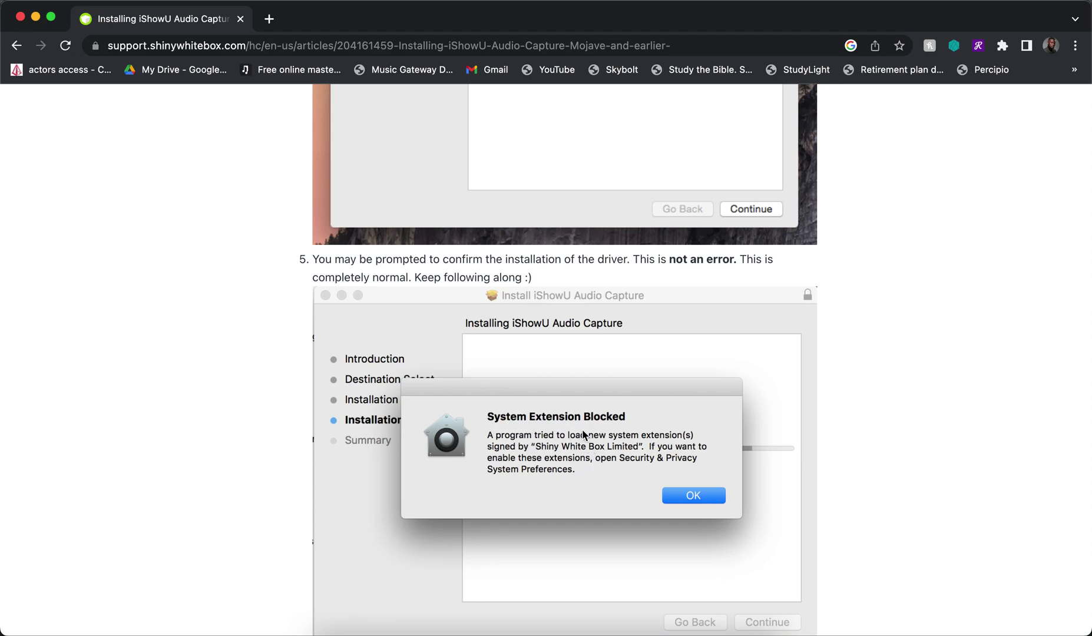
Scroll past step 8 to step 9's Sound output screenshot and the Sierra-and-earlier section.
scroll(660, 528, "down", 1)
scroll(659, 523, "down", 10)
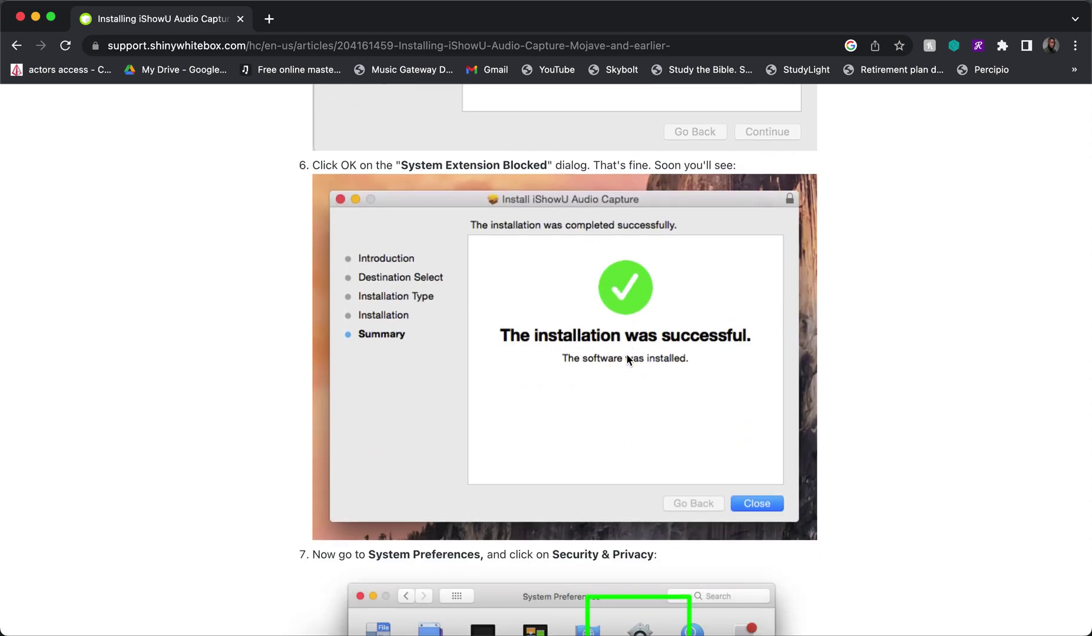
scroll(658, 427, "down", 8)
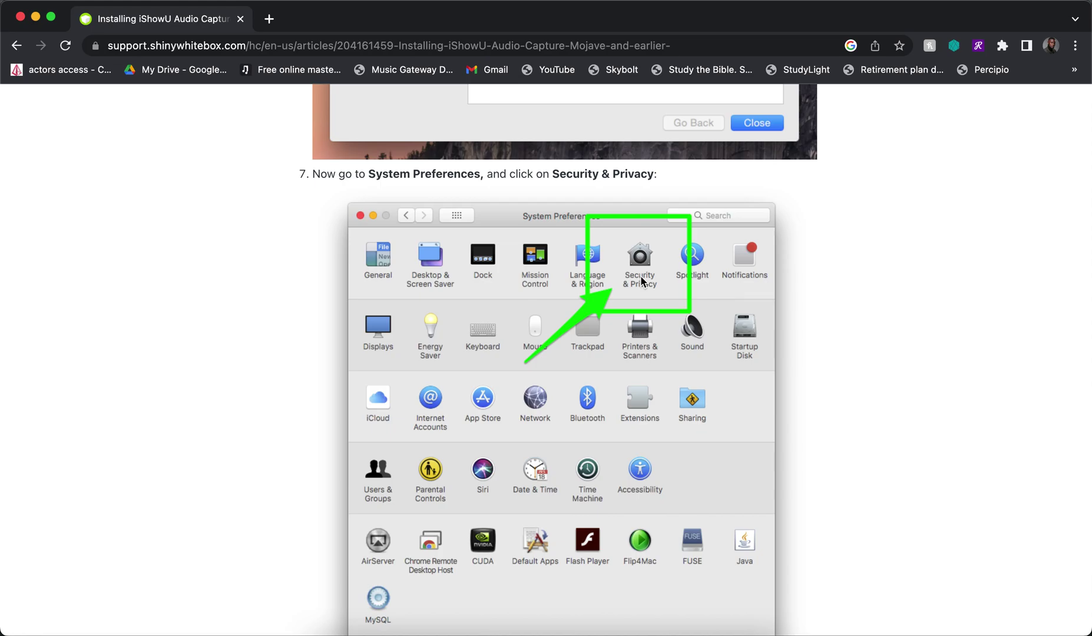
scroll(640, 274, "down", 2)
scroll(642, 277, "down", 5)
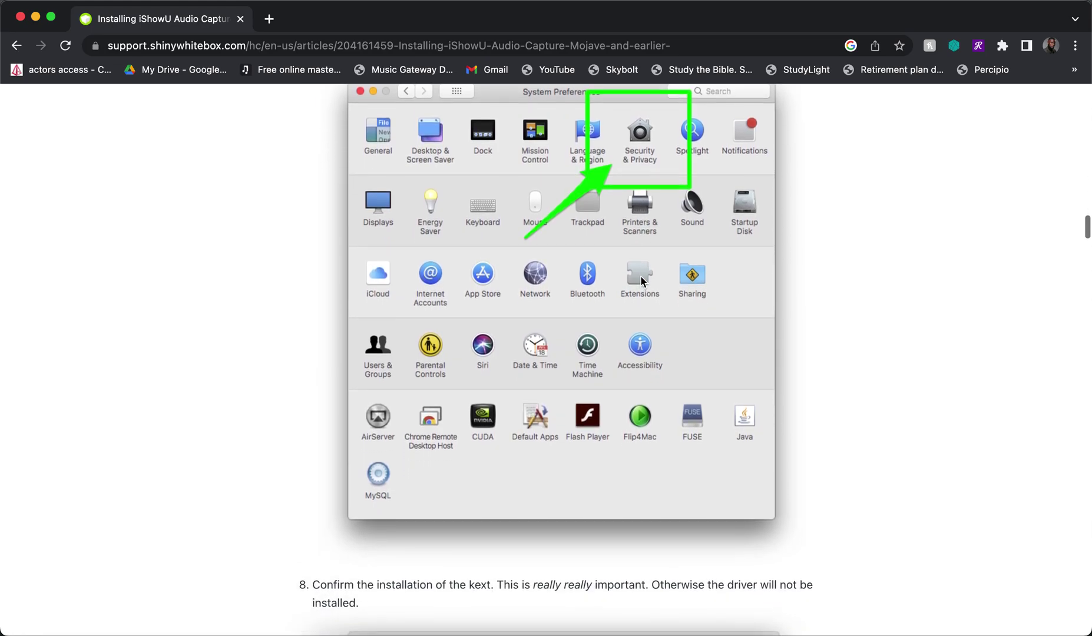
scroll(641, 277, "down", 3)
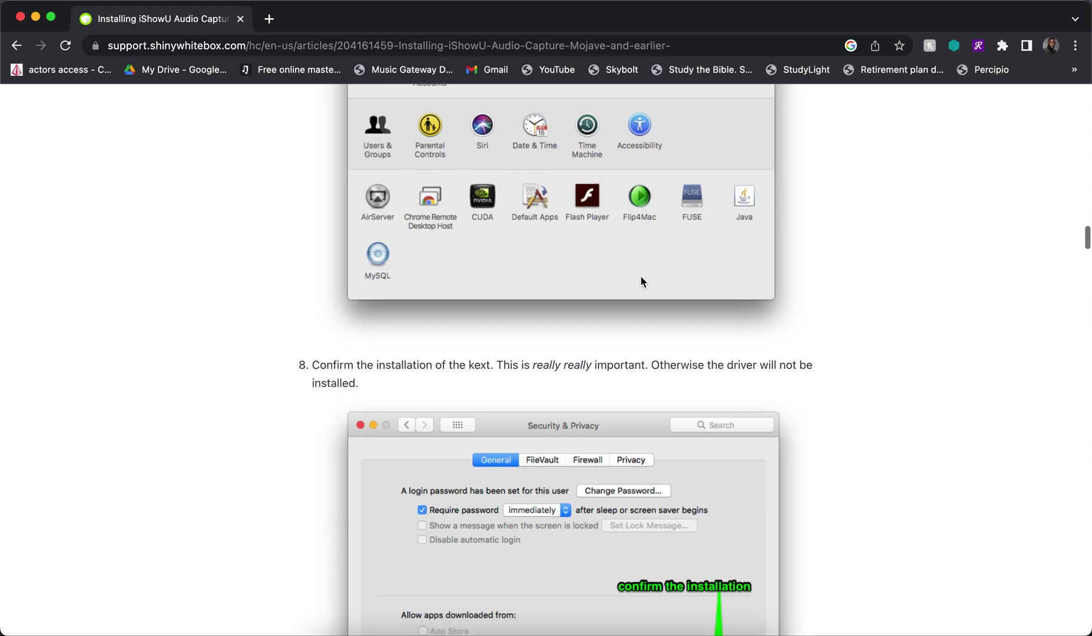
scroll(641, 277, "down", 2)
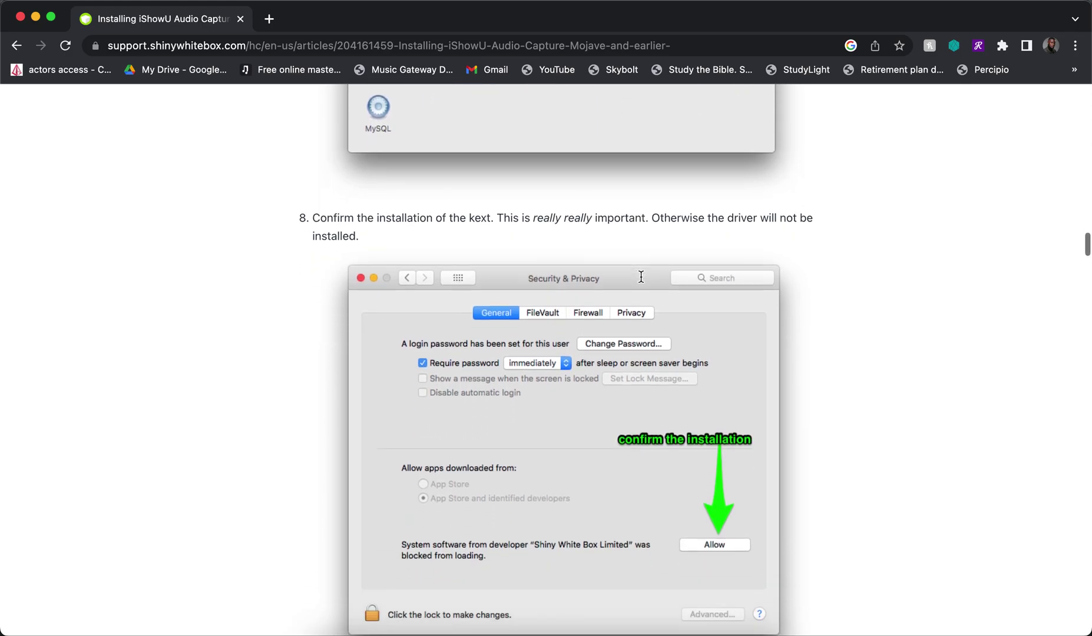
scroll(641, 281, "down", 2)
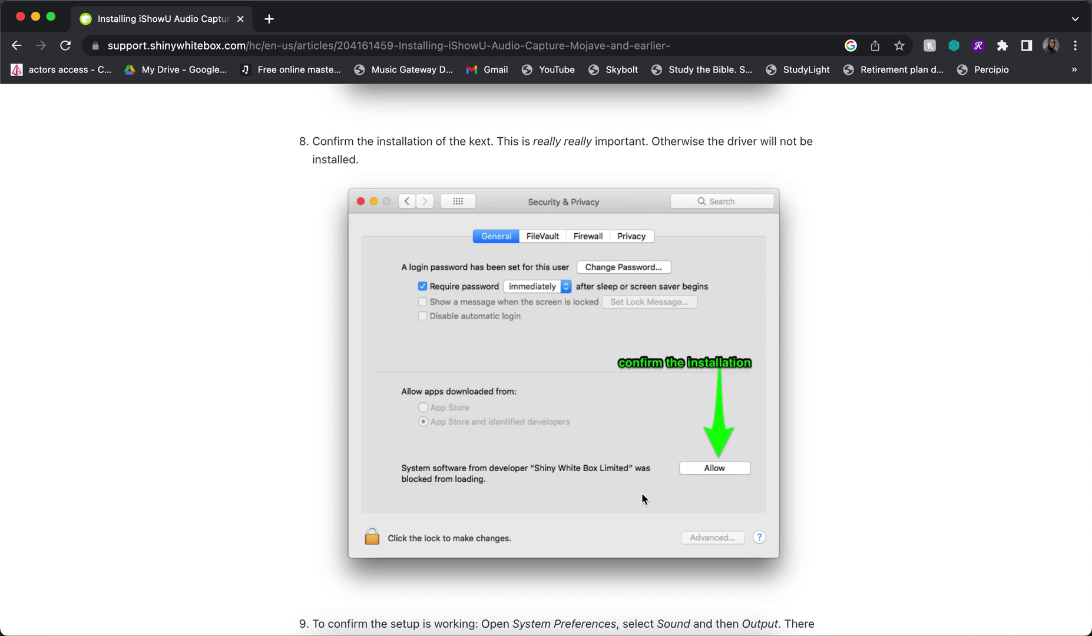
scroll(641, 492, "down", 6)
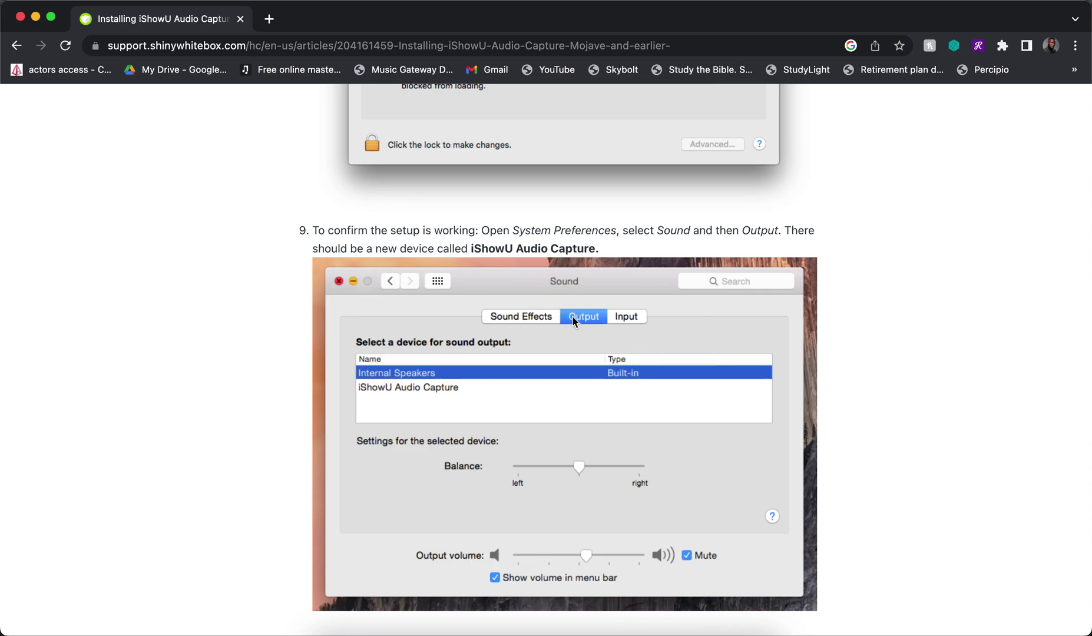
scroll(623, 558, "down", 1)
scroll(622, 553, "down", 5)
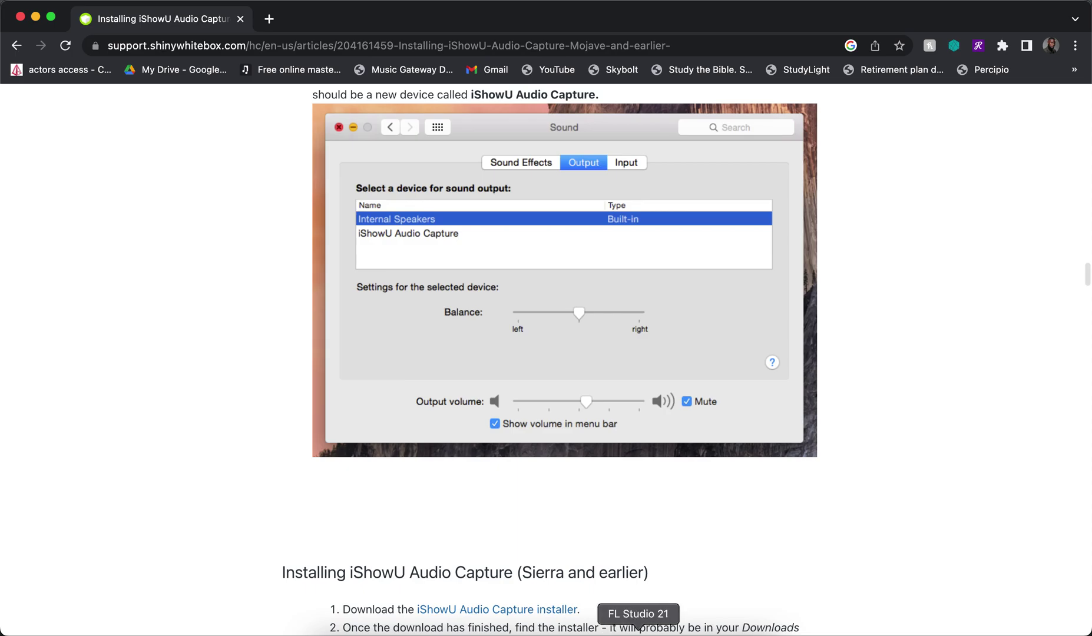
Select iShowU Audio Capture as the Sound output in System Preferences and close it.
left_click(489, 630)
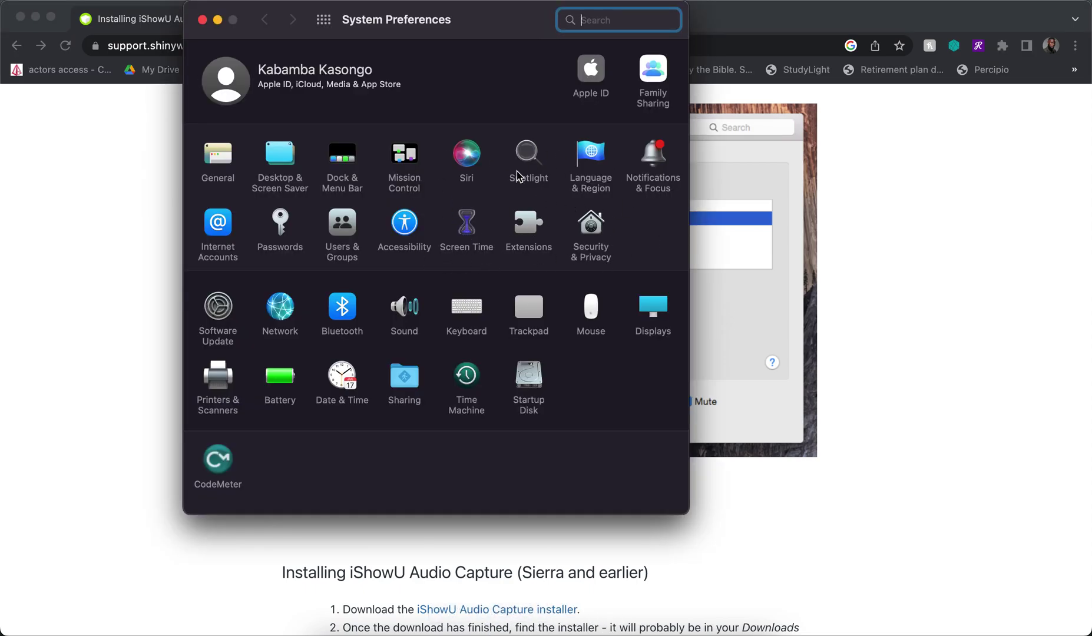
left_click(403, 310)
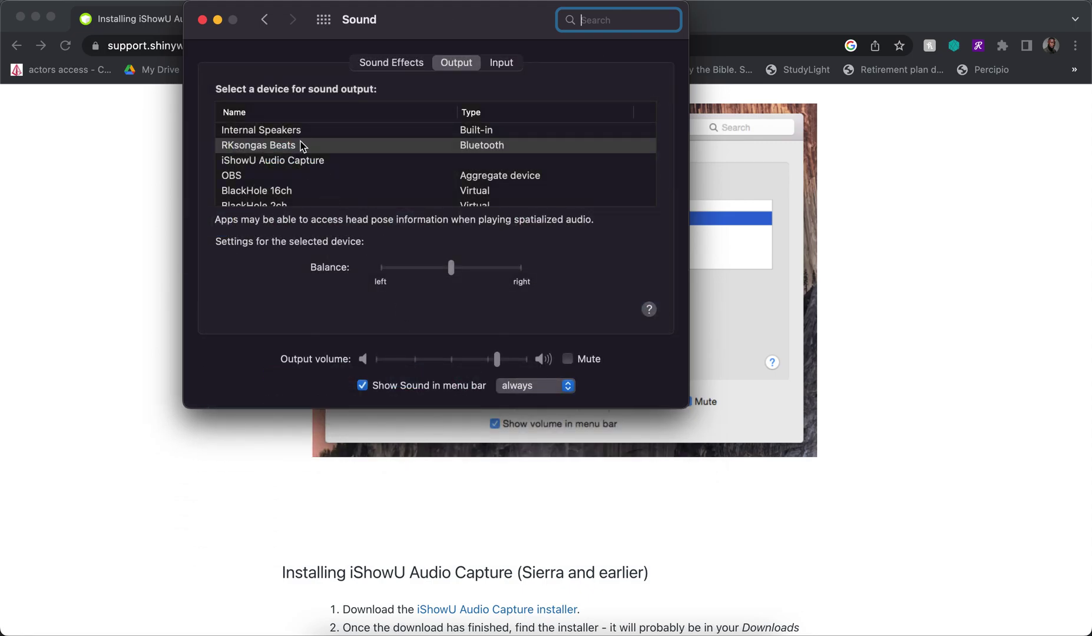
left_click(269, 165)
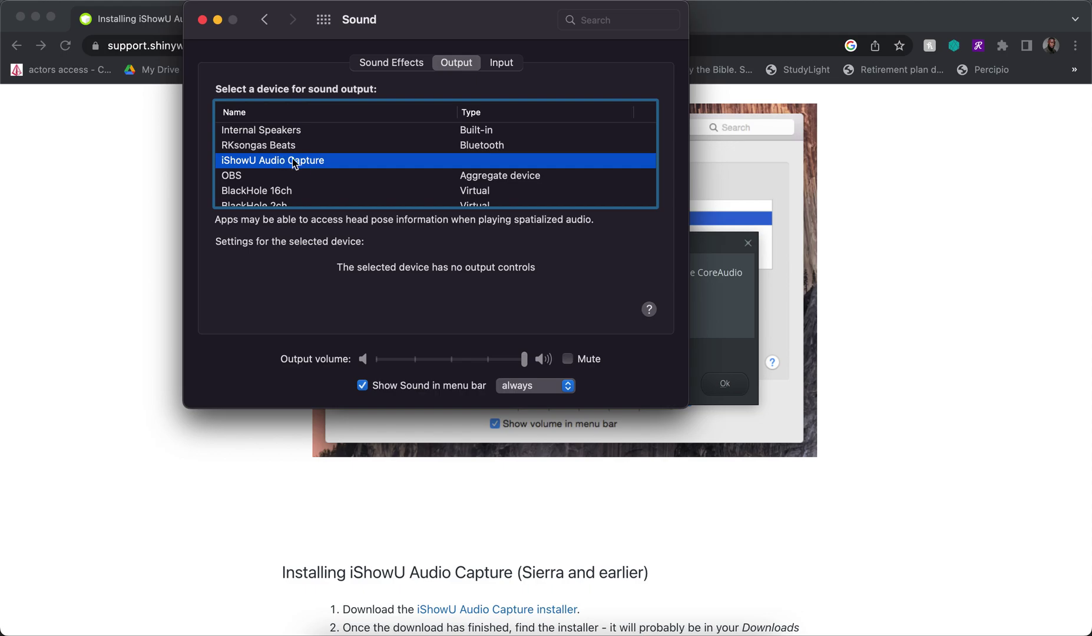
left_click(202, 20)
scroll(656, 542, "down", 6)
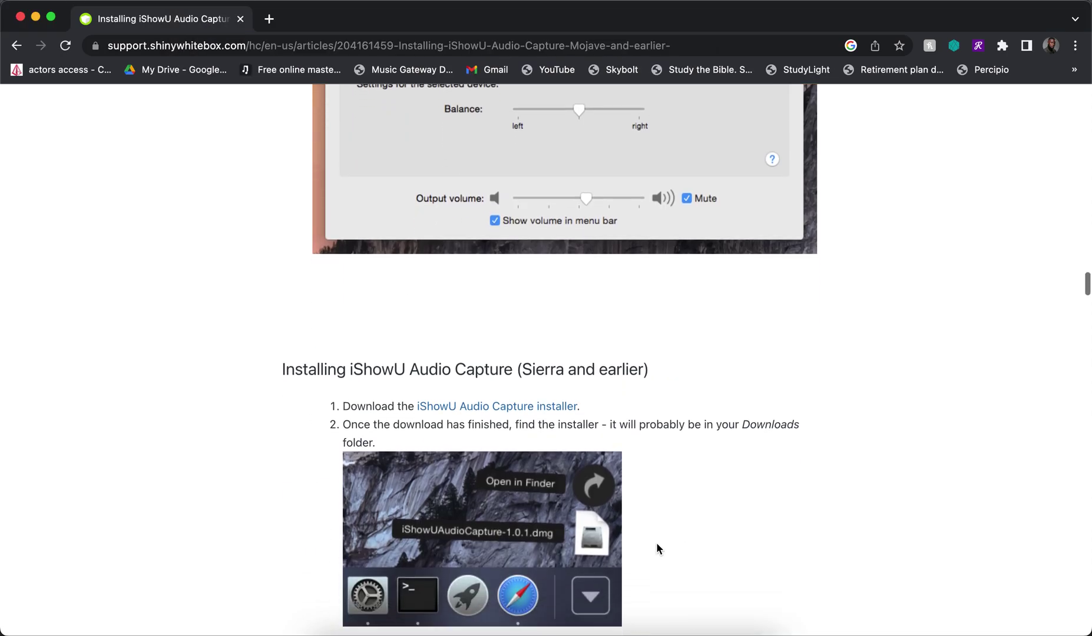
Skim the Sierra-and-earlier install steps, then scroll back to the article's top.
scroll(656, 542, "up", 4)
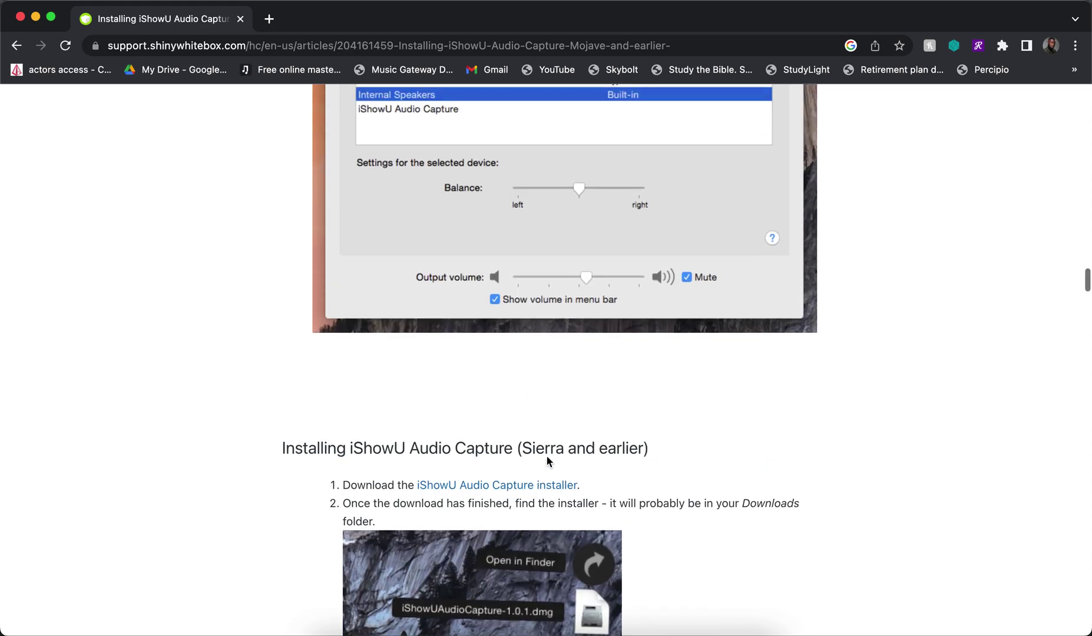
scroll(560, 478, "down", 2)
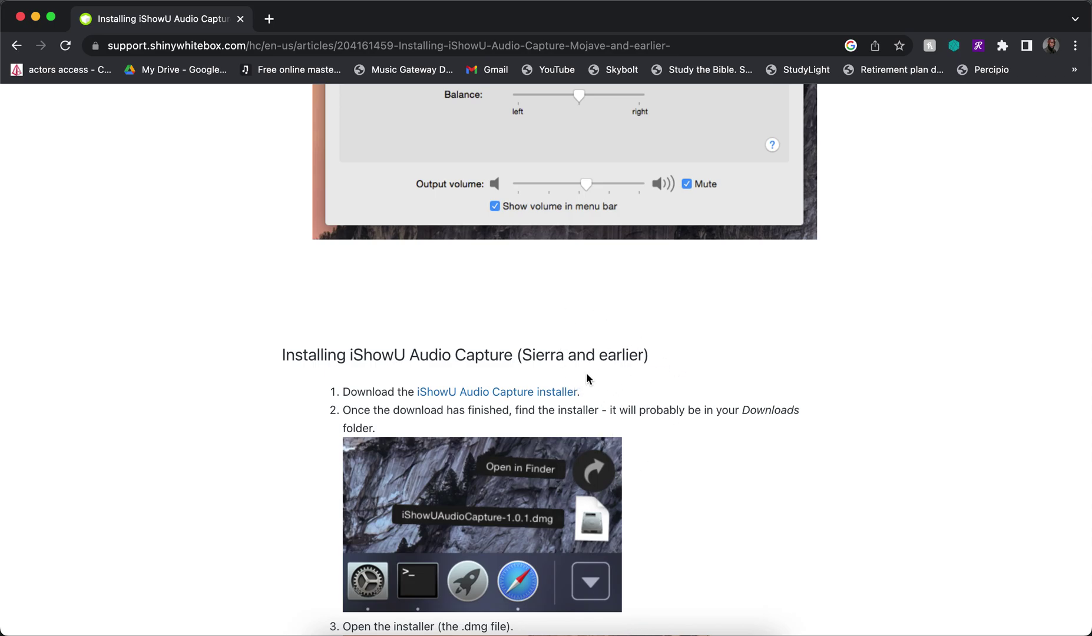
scroll(670, 488, "down", 3)
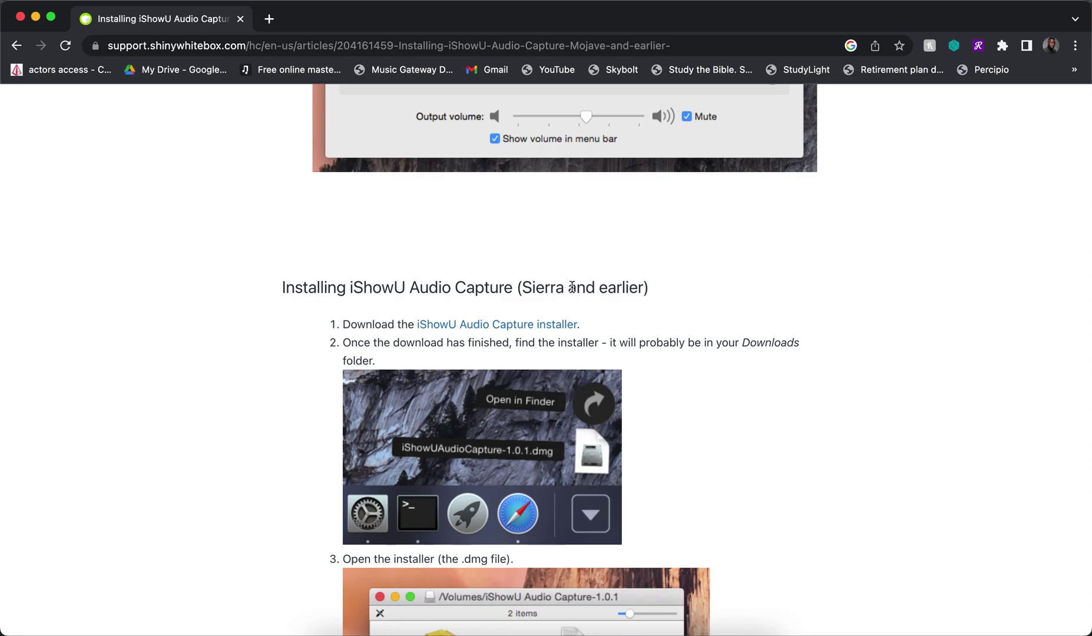
scroll(666, 342, "up", 1)
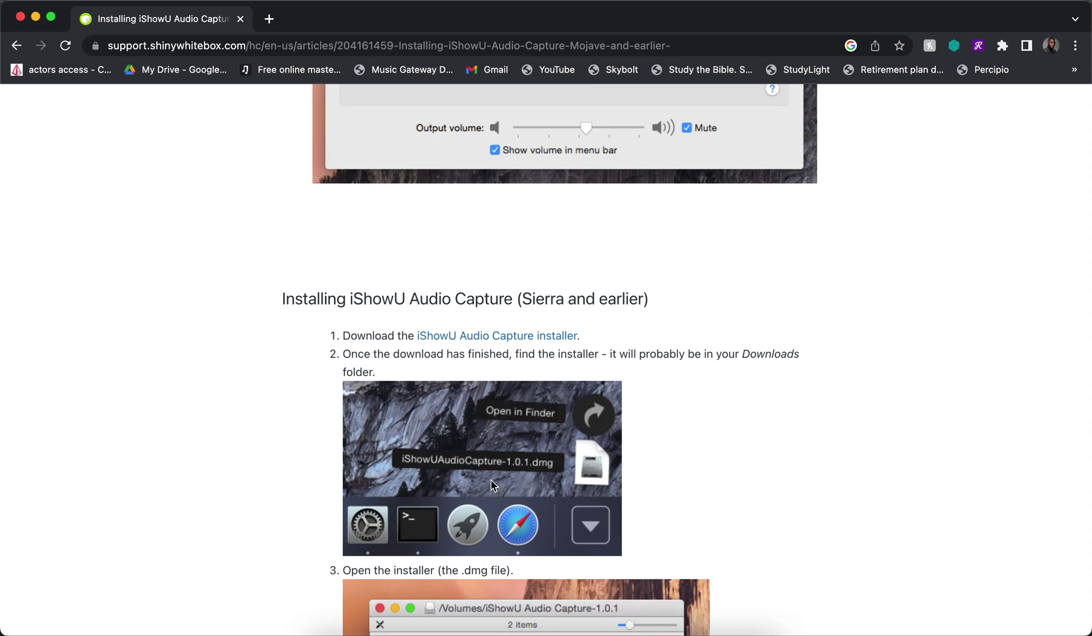
scroll(651, 409, "up", 1)
scroll(651, 410, "down", 15)
scroll(651, 409, "up", 5)
scroll(651, 409, "up", 10)
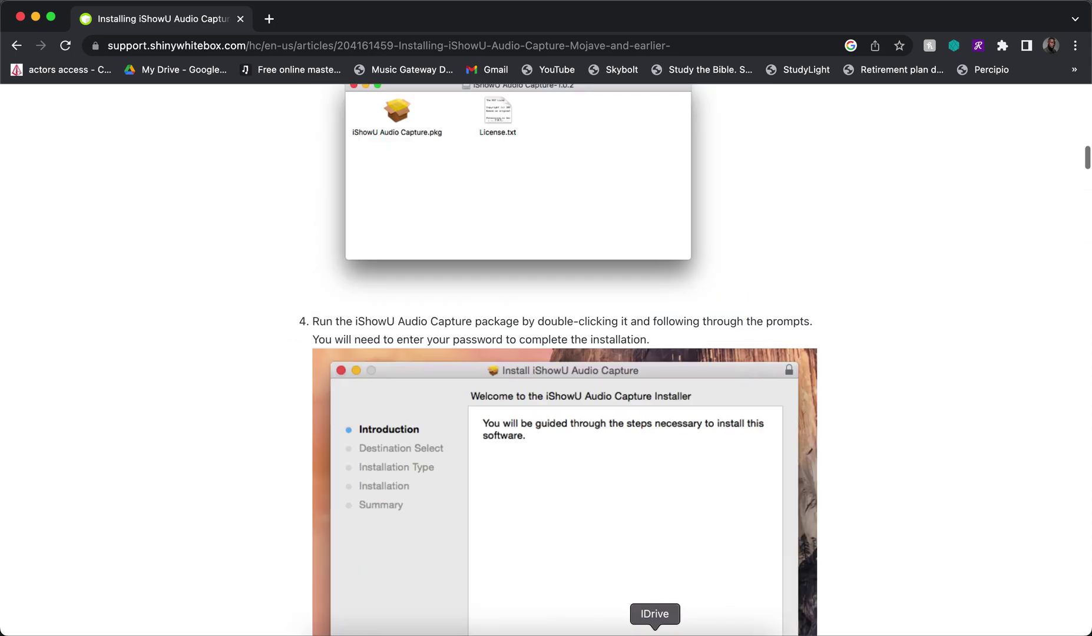
scroll(641, 364, "up", 10)
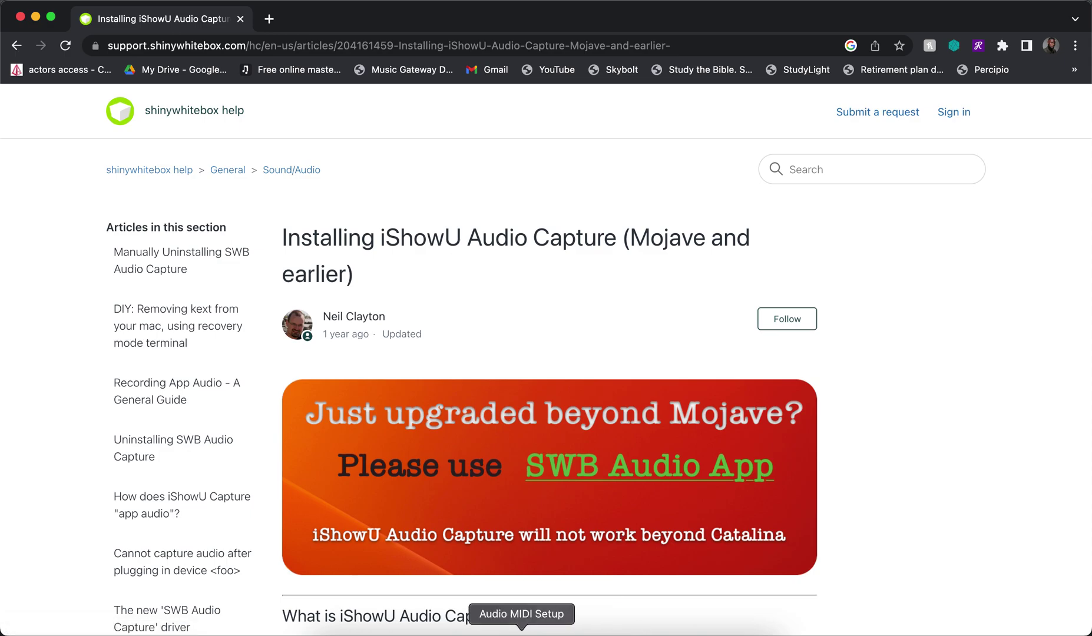
Bring up the Audio Devices window, then search Launchpad's apps for 'aud'.
left_click(522, 634)
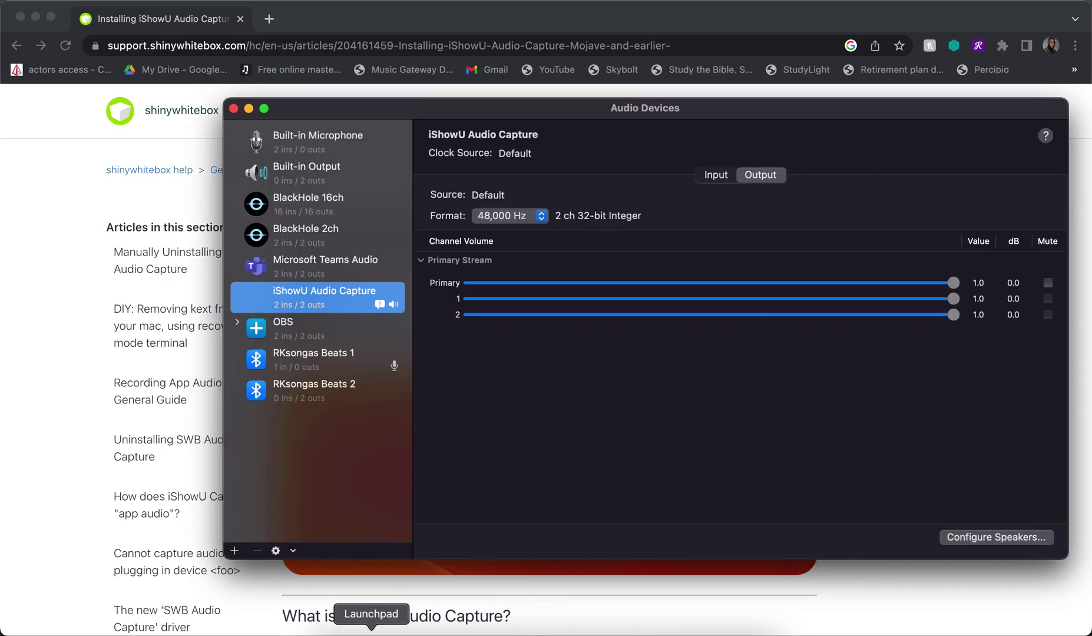
left_click(372, 633)
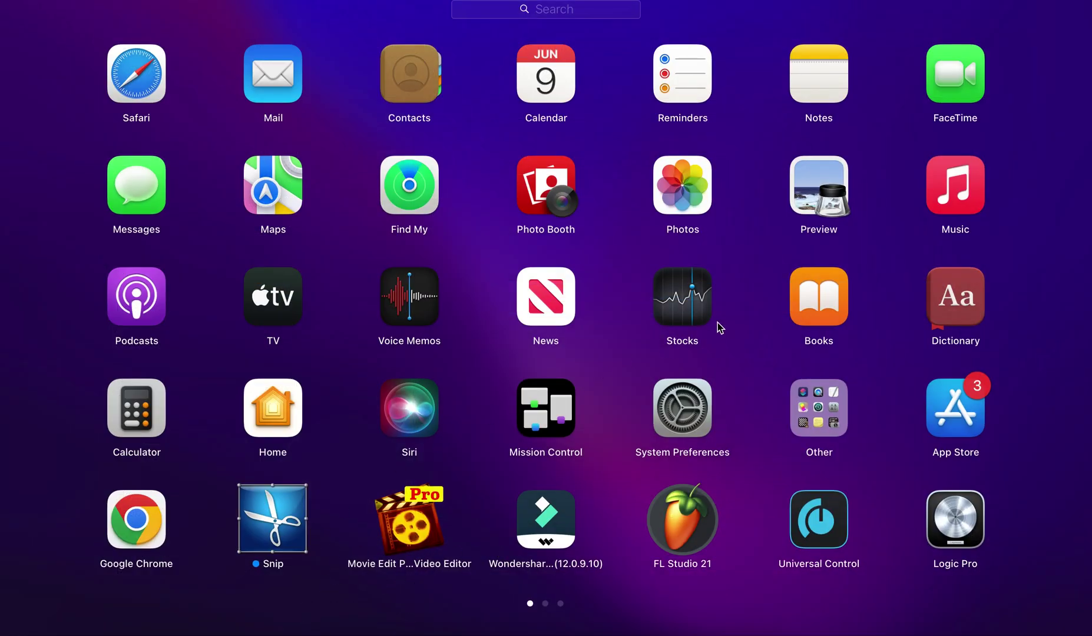
left_click(596, 13)
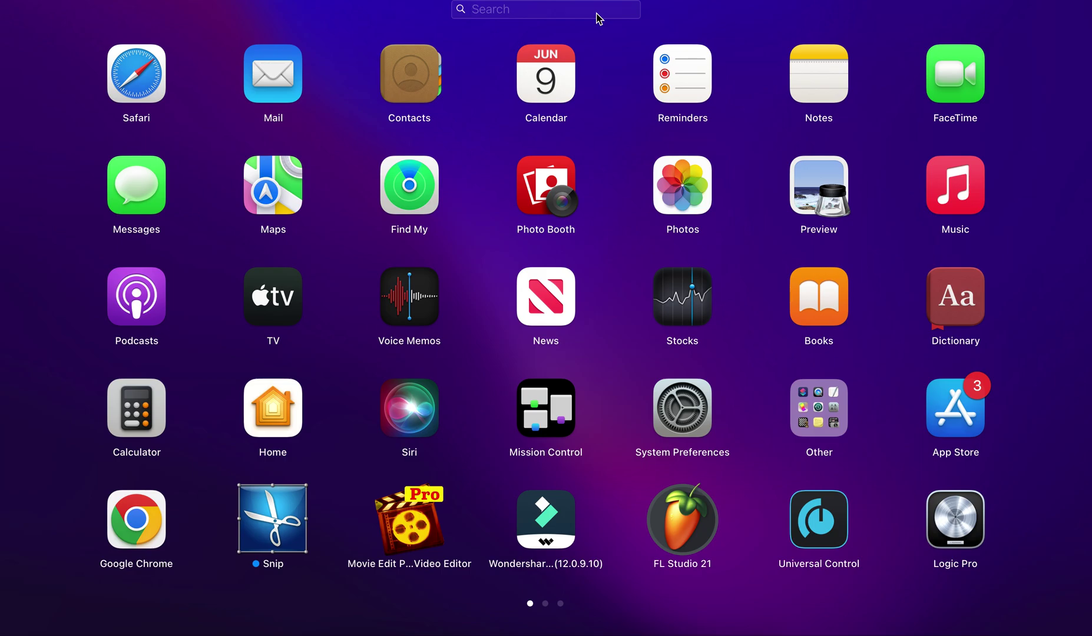
type("aud")
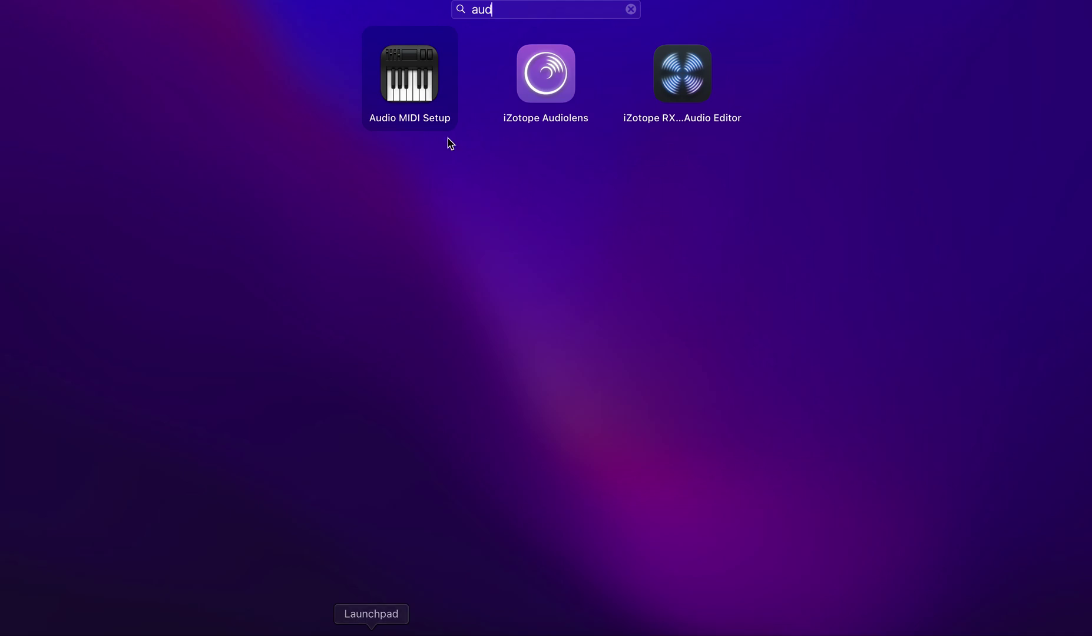
Open Audio MIDI Setup and compare the RKsongas Beats 1 input and Beats 2 output settings.
left_click(429, 94)
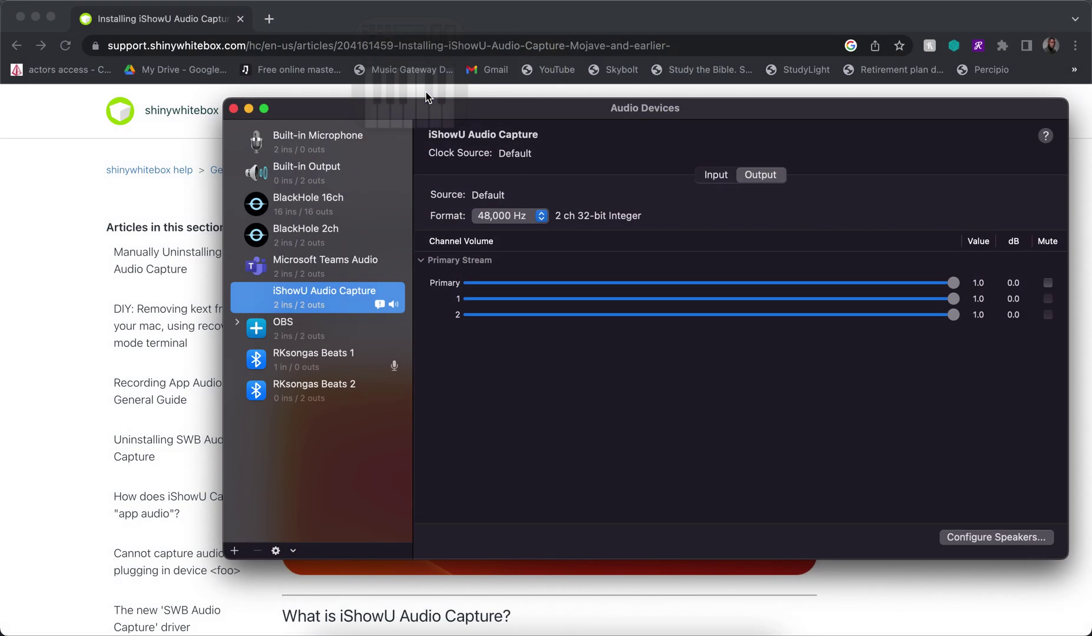
left_click(329, 366)
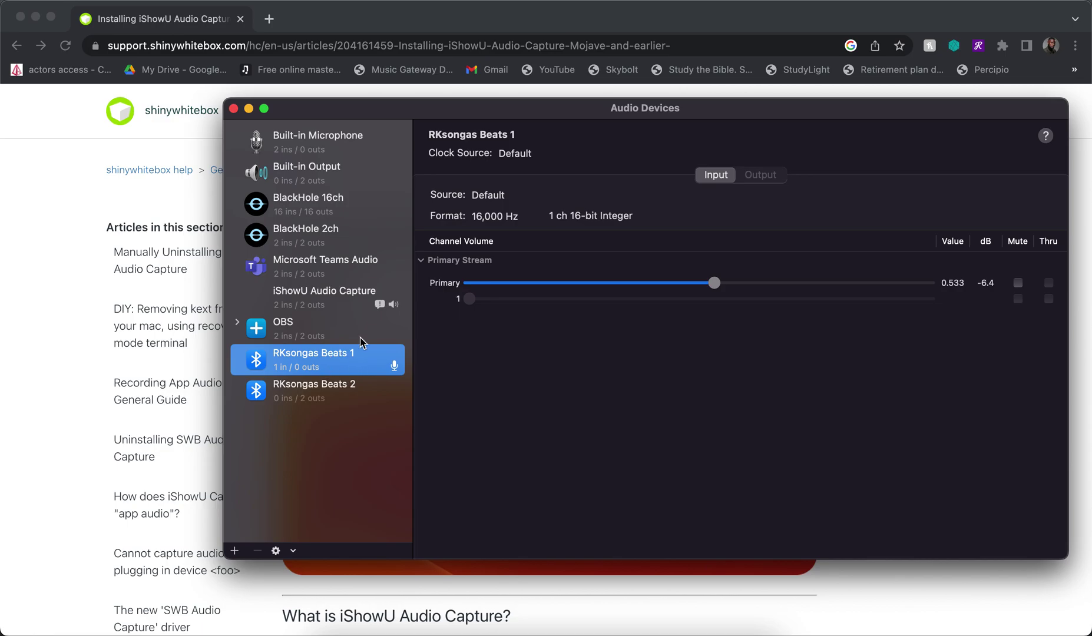
left_click(319, 394)
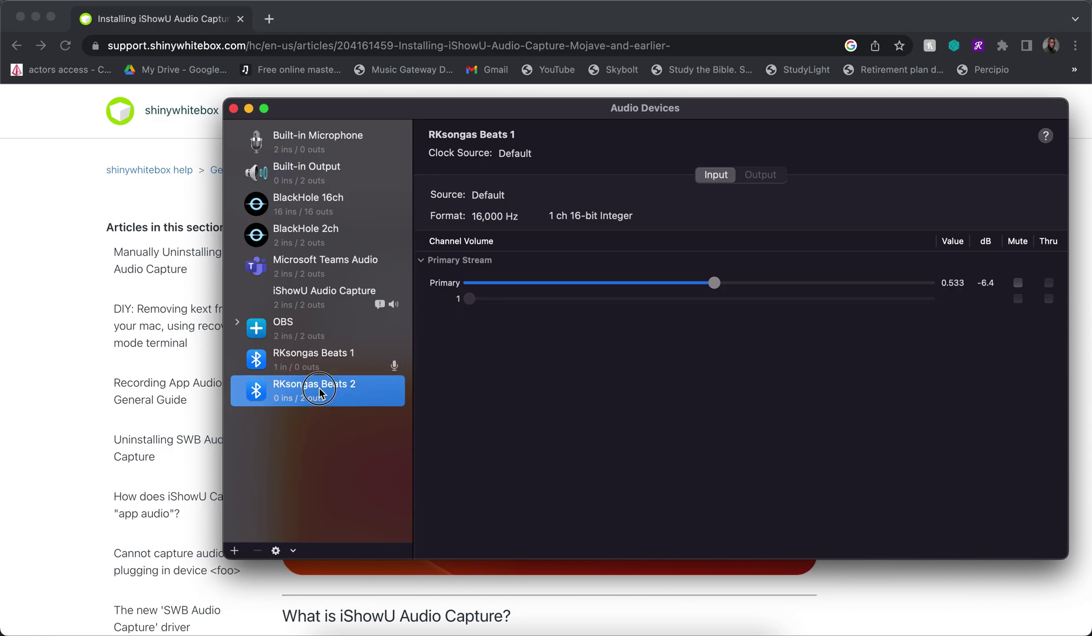
left_click(333, 358)
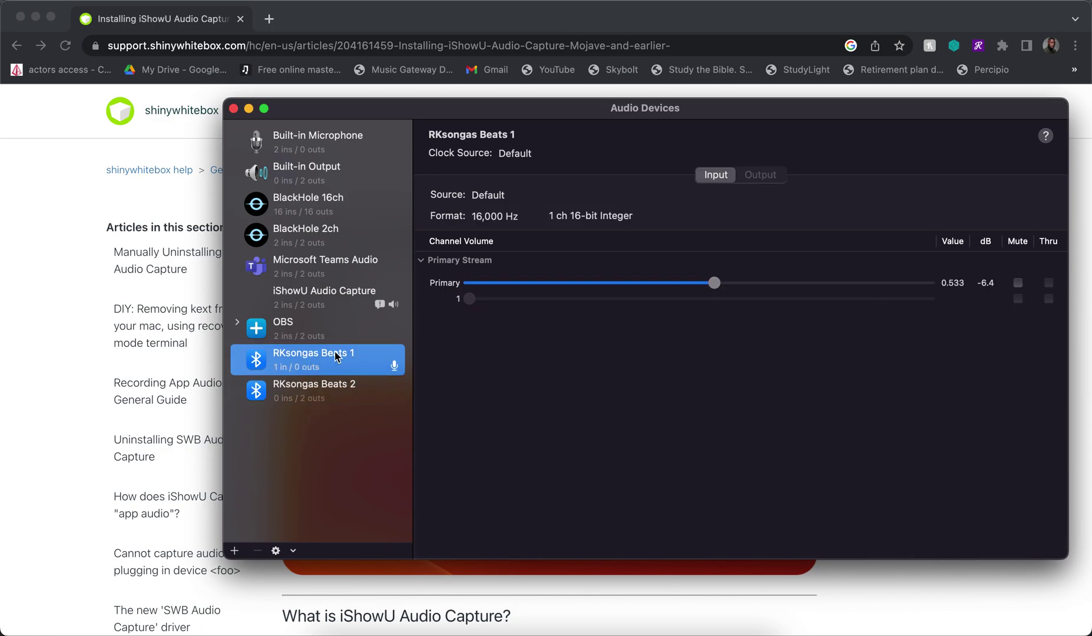
left_click(341, 386)
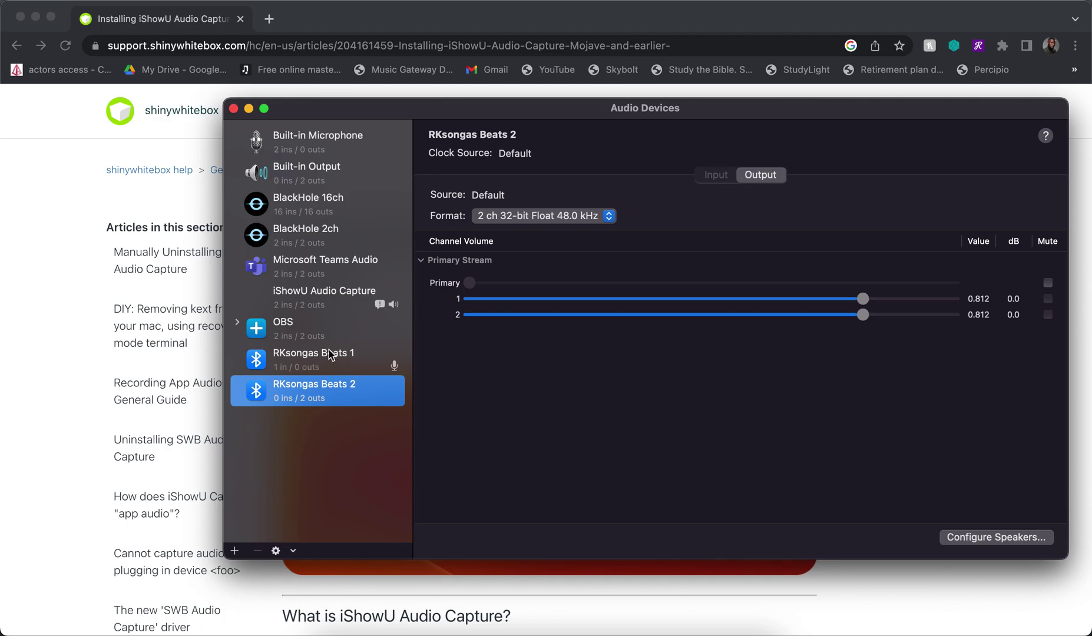
Create a new aggregate device in Audio MIDI Setup and rename it 'Bluetooth'.
left_click(235, 551)
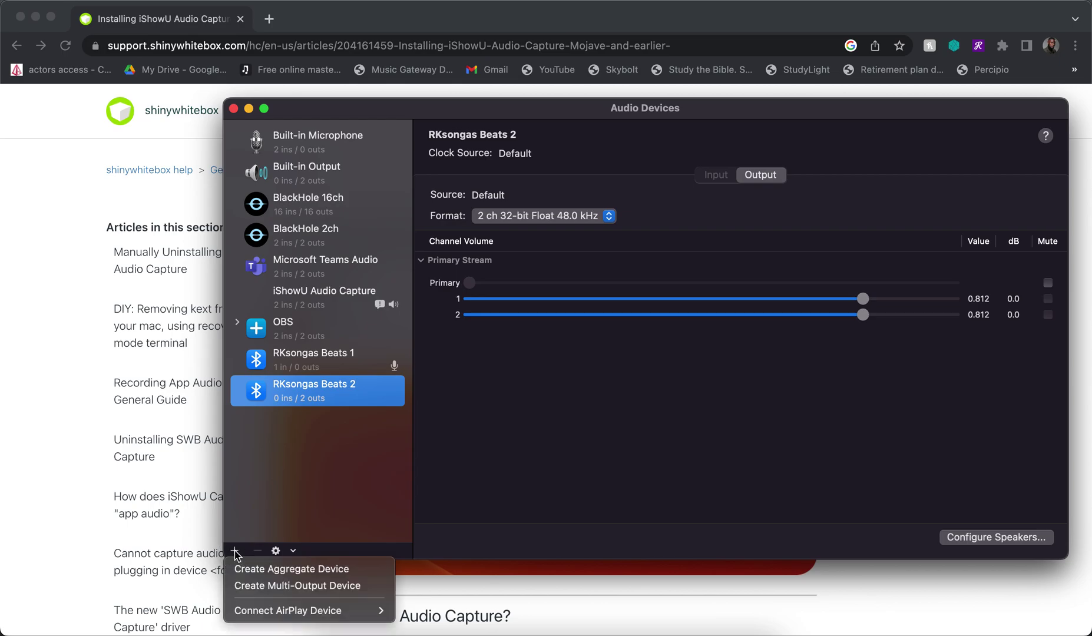
left_click(284, 569)
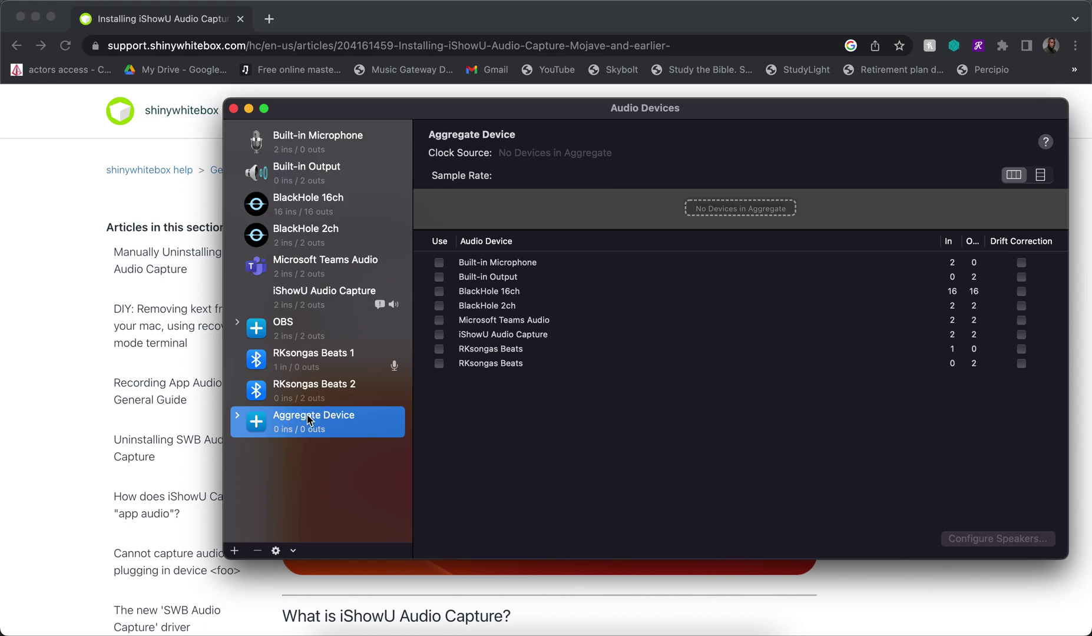
left_click(307, 415)
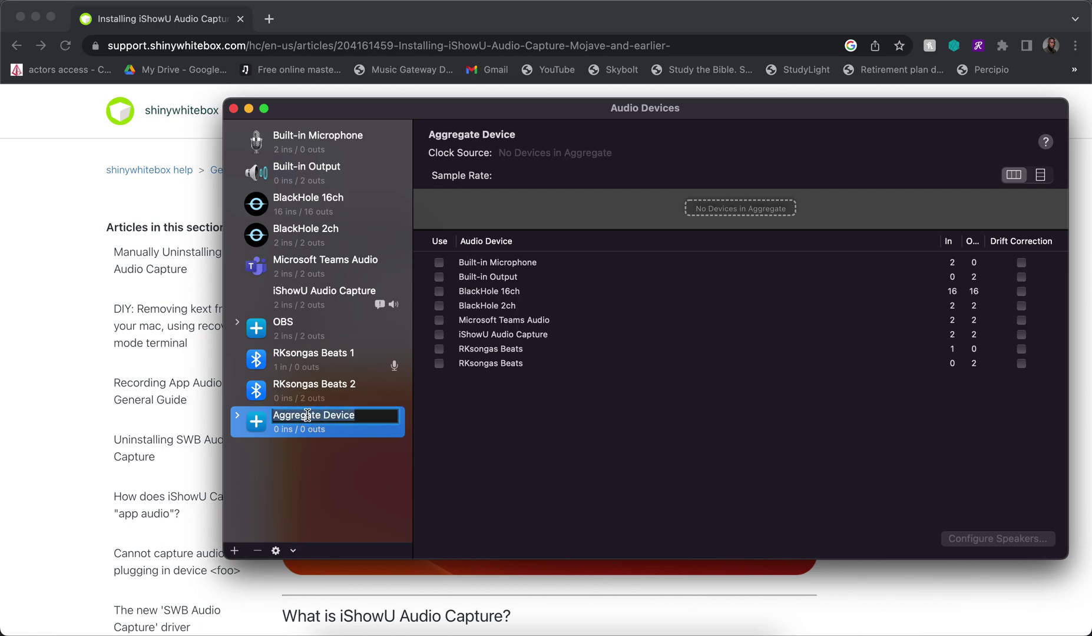
type("Blueto")
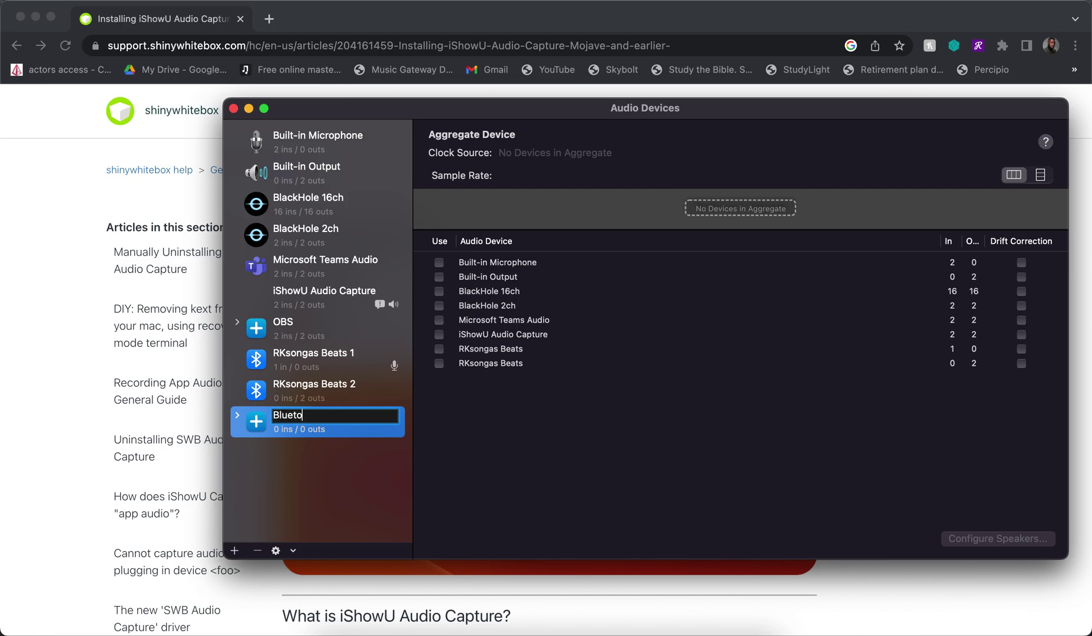
key("Return")
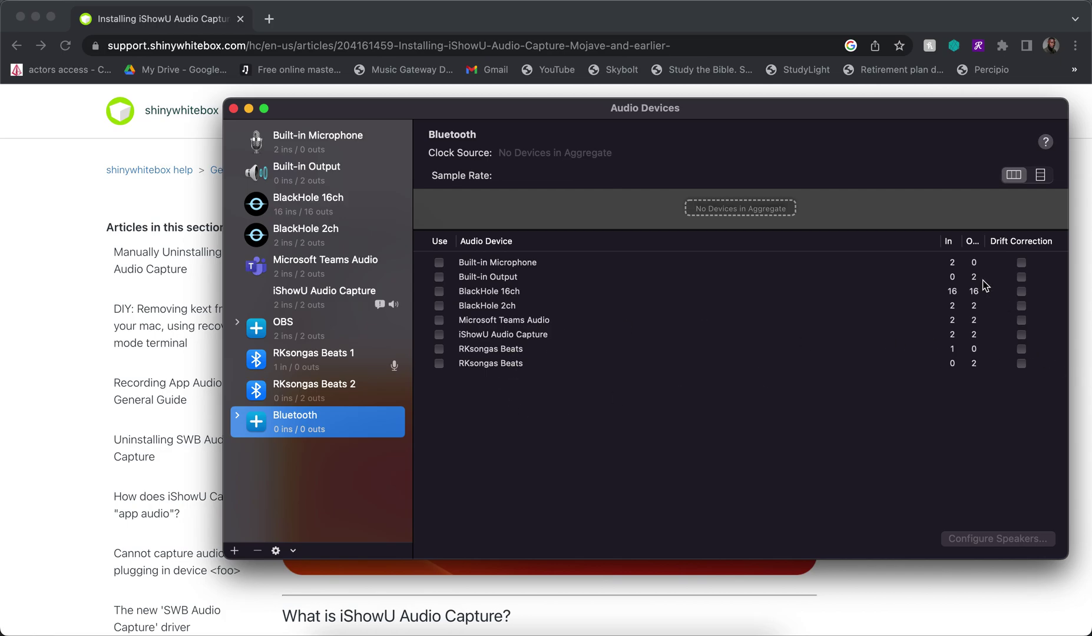
Tick RKsongas Beats and iShowU Audio Capture in the Bluetooth aggregate's Use column.
left_click(439, 364)
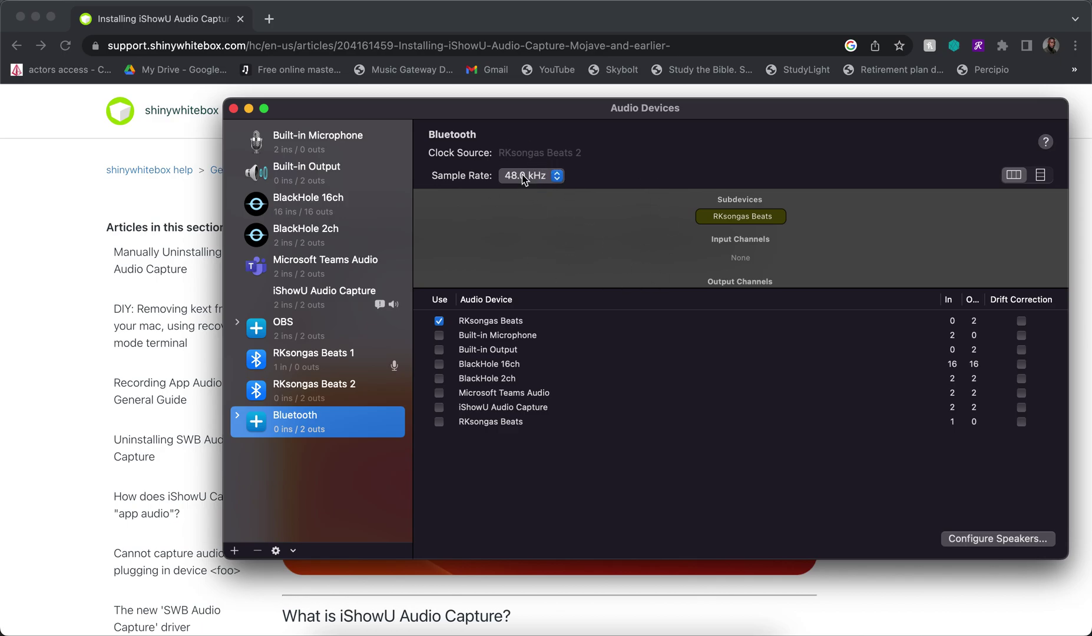
left_click(438, 409)
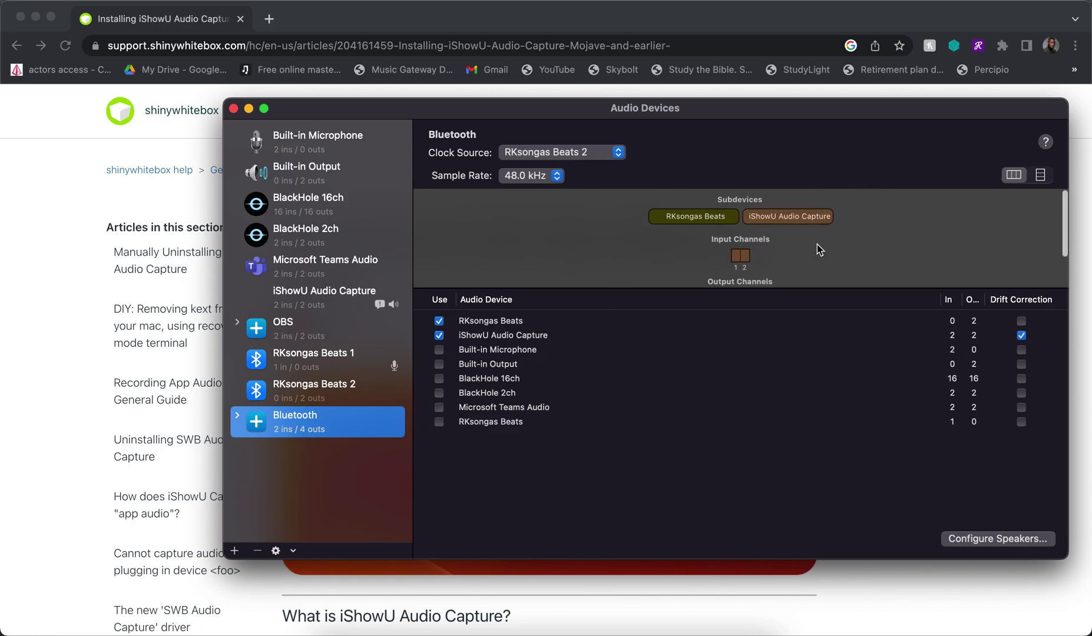
scroll(818, 245, "down", 1)
scroll(817, 249, "up", 1)
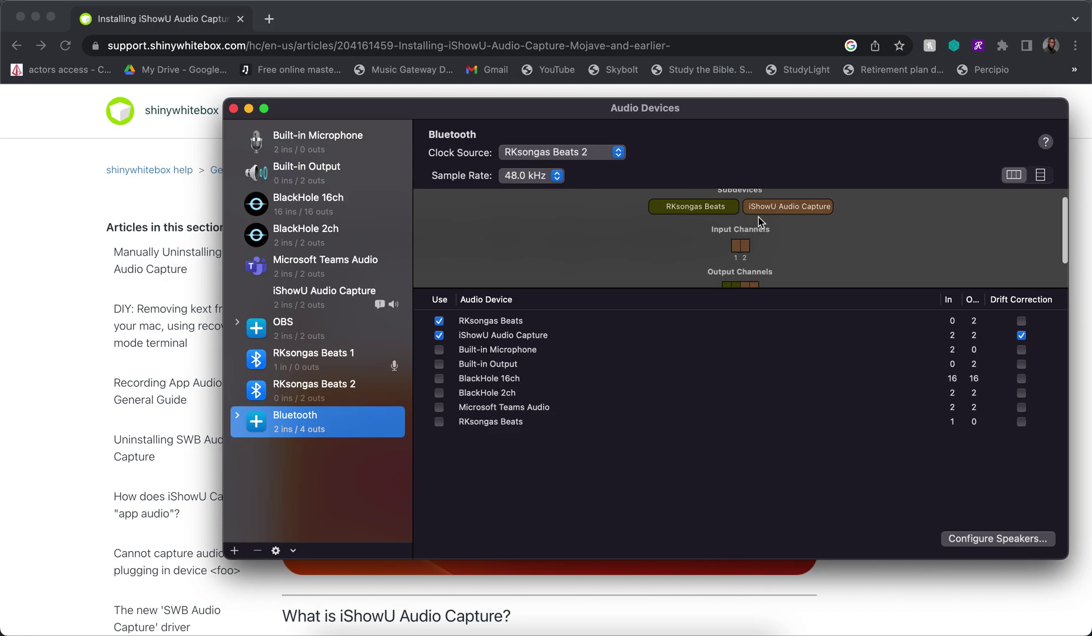
scroll(765, 250, "down", 2)
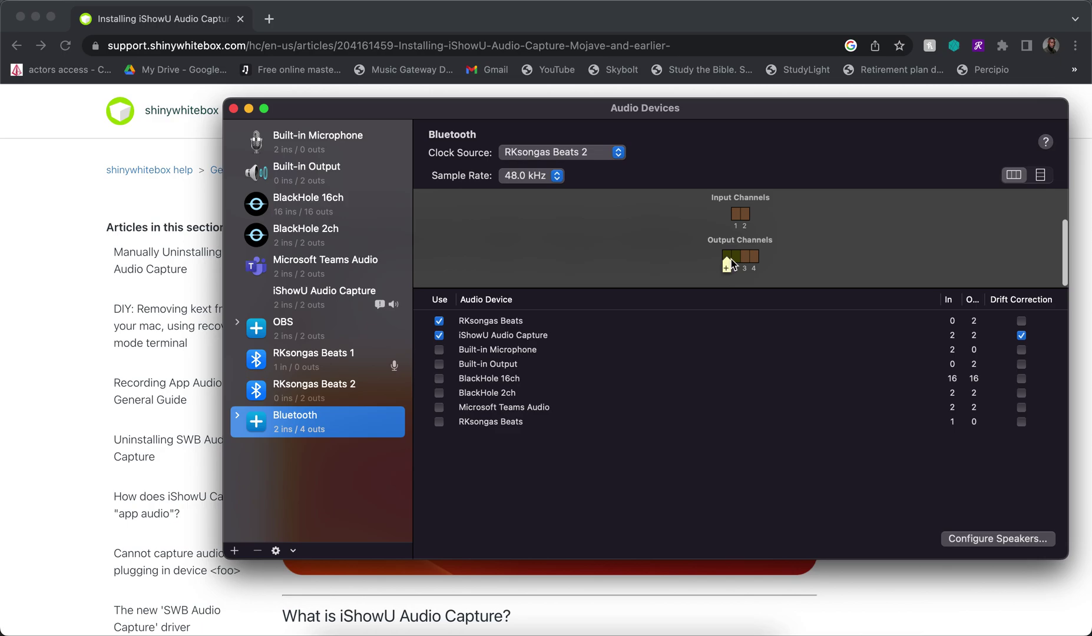
scroll(740, 239, "up", 2)
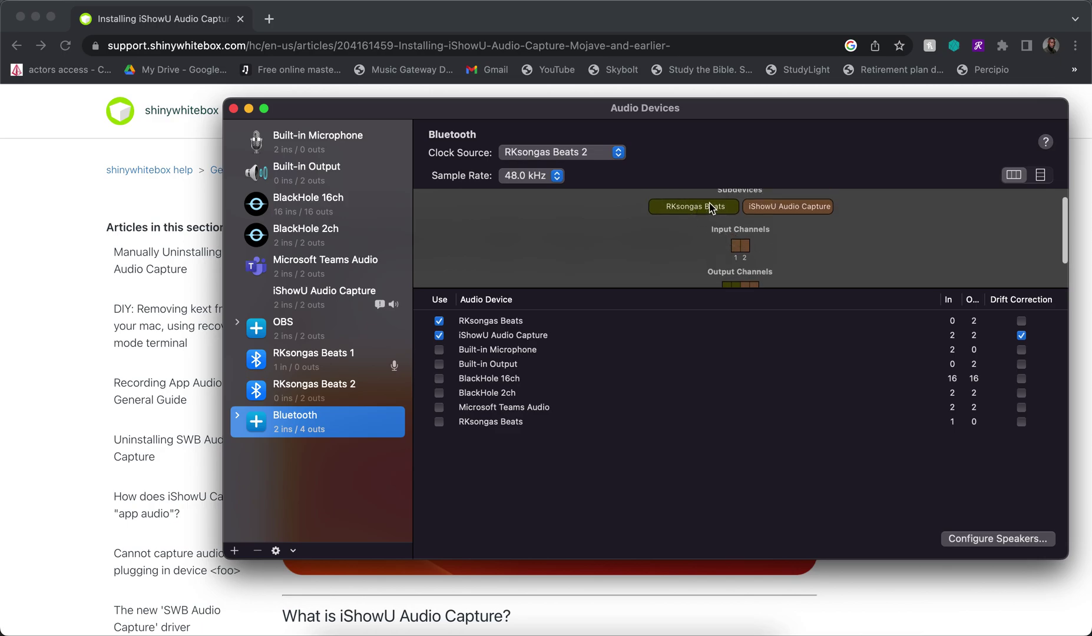
scroll(702, 216, "down", 2)
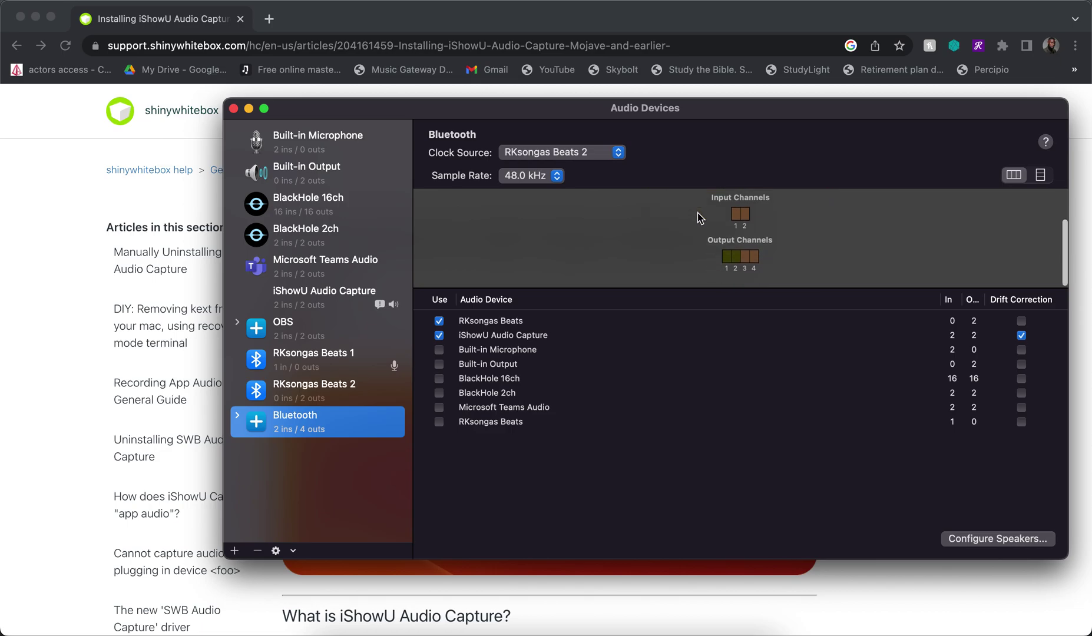
scroll(774, 232, "up", 2)
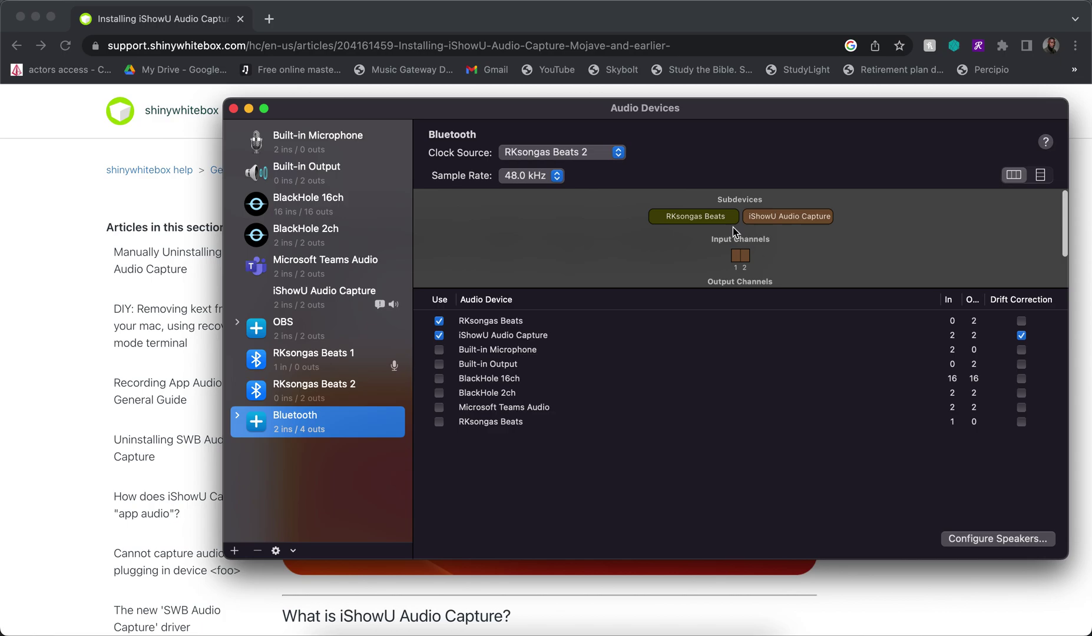
scroll(788, 254, "down", 2)
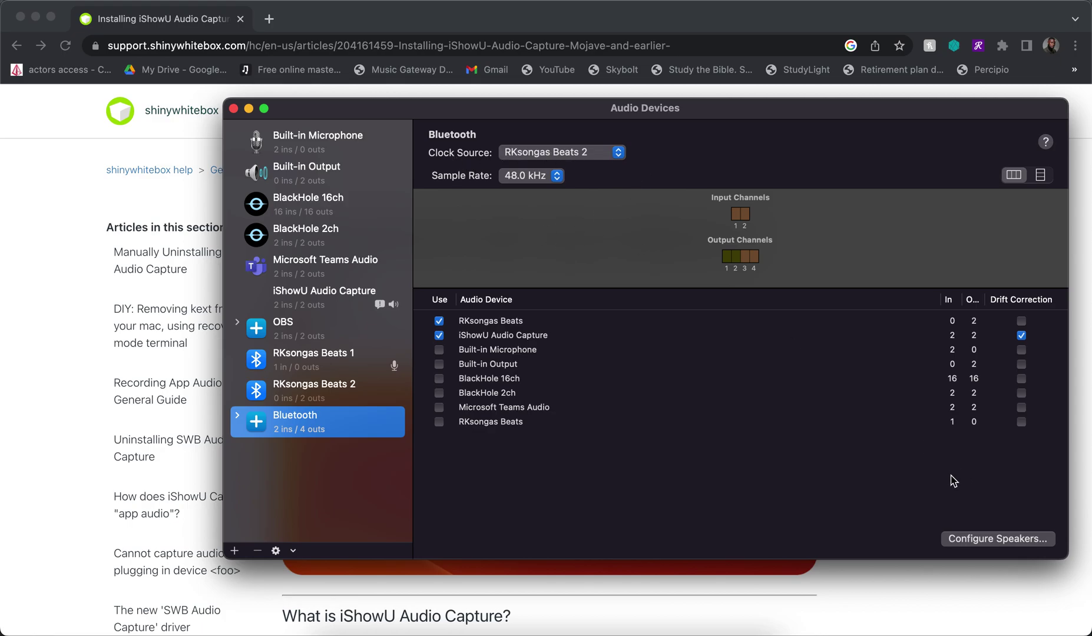
Close the Audio Devices window, return to FL Studio, dismiss the sample-rate warning, and close Settings unchanged.
left_click(233, 109)
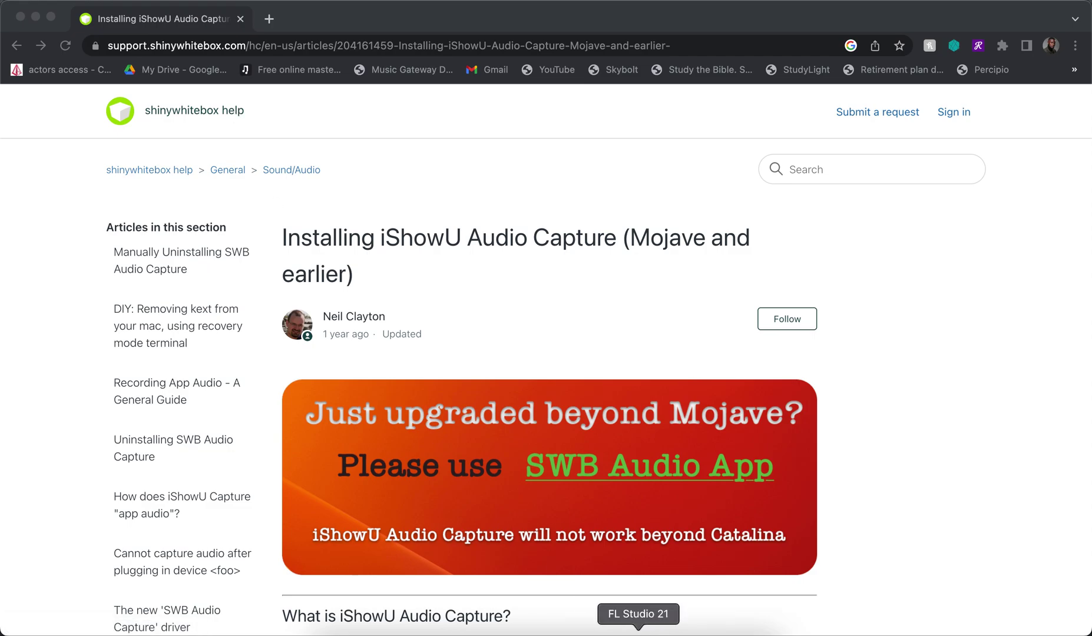
left_click(638, 634)
left_click(726, 384)
left_click(394, 109)
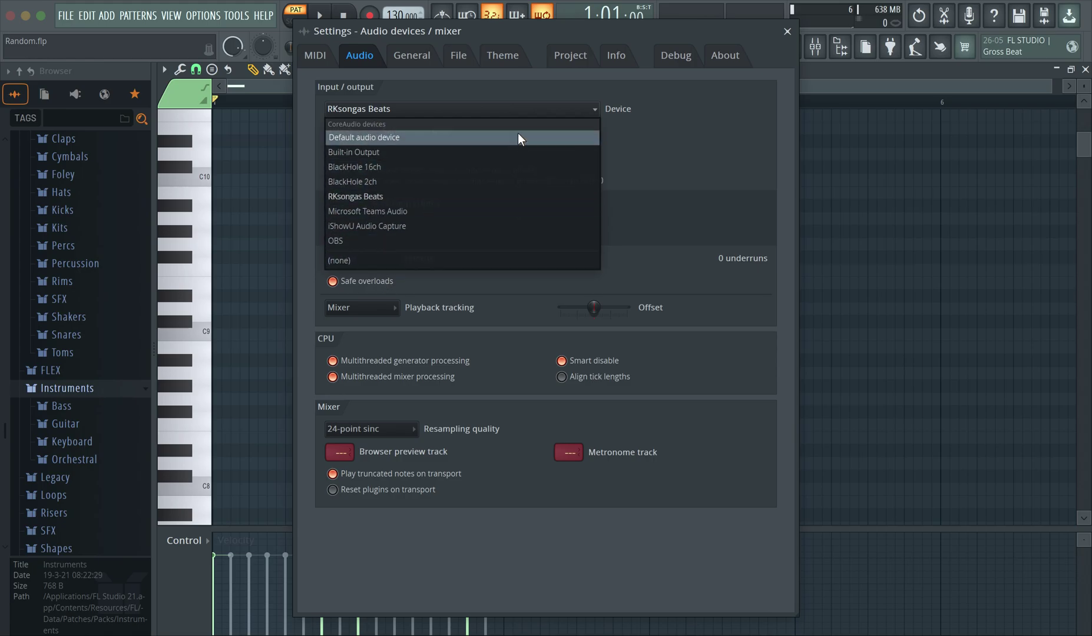
left_click(791, 32)
left_click(788, 32)
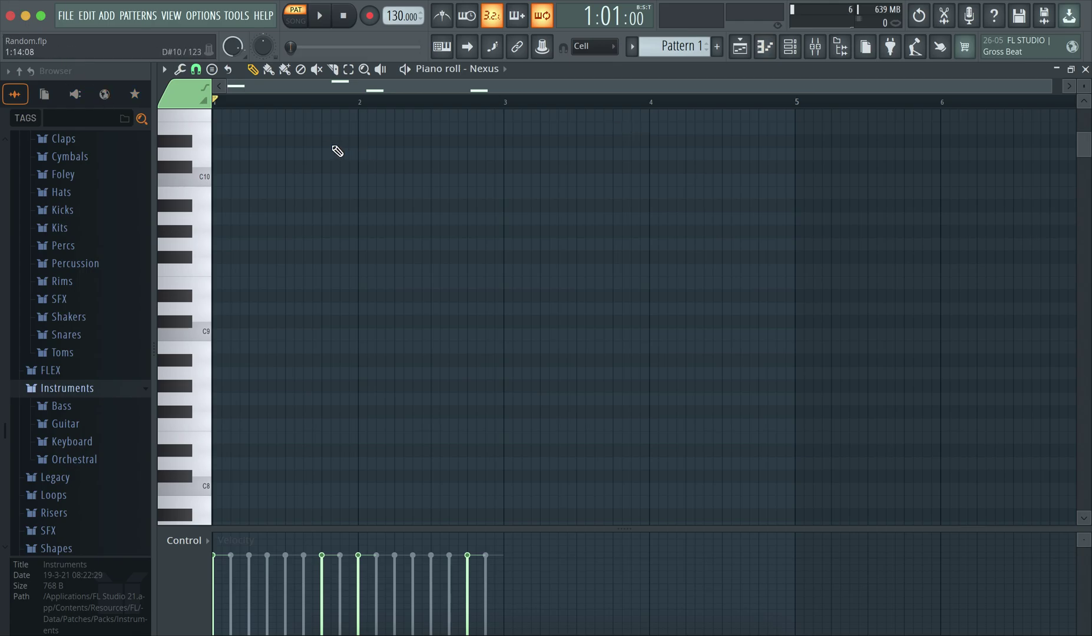
Load Random.flp from the FILE menu's recent projects and dismiss the sample-rate warning.
left_click(64, 16)
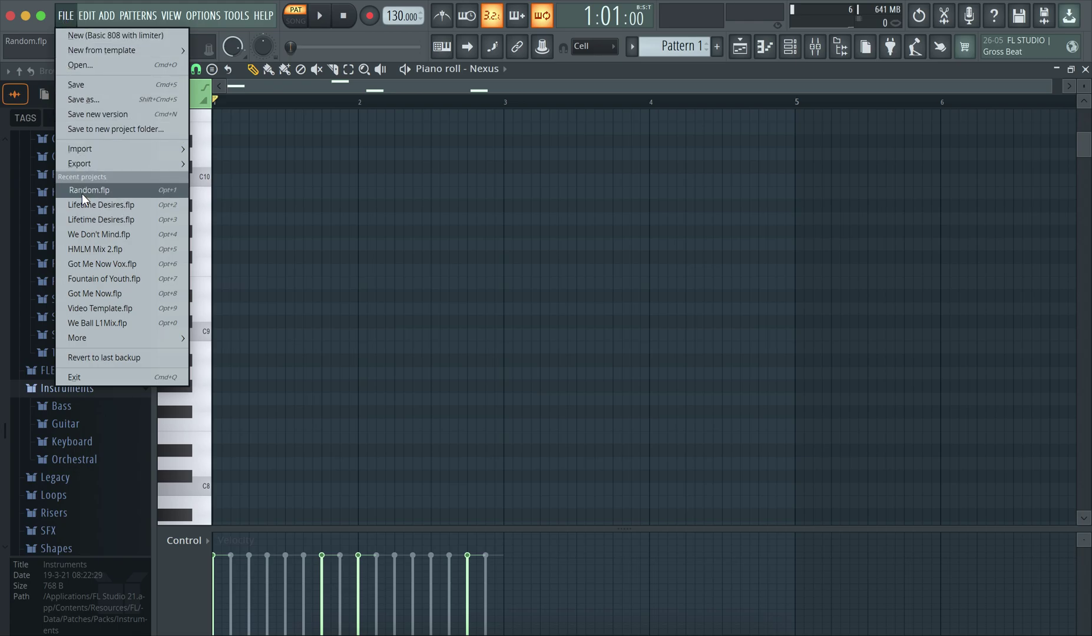
left_click(53, 15)
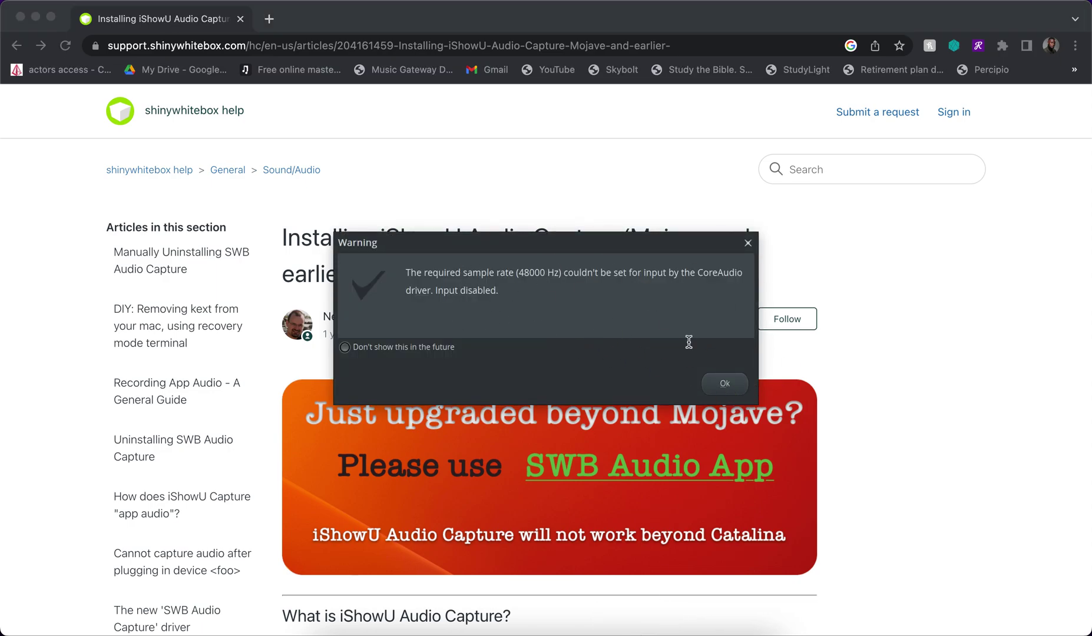
left_click(726, 384)
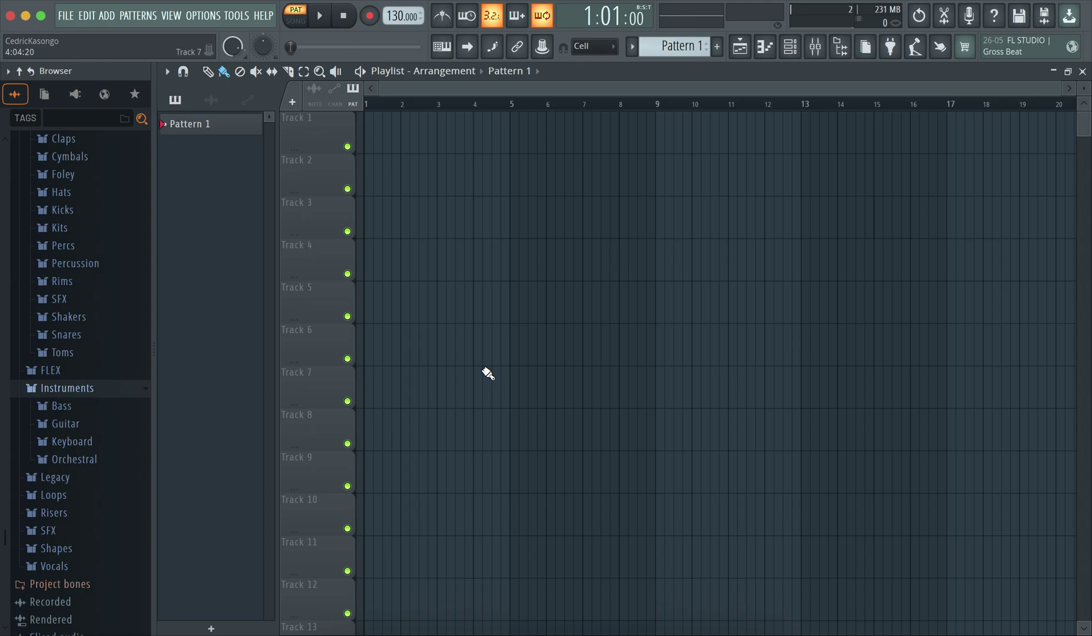
Select Bluetooth as the audio device in OPTIONS > Audio settings, running at 48000 Hz.
left_click(212, 16)
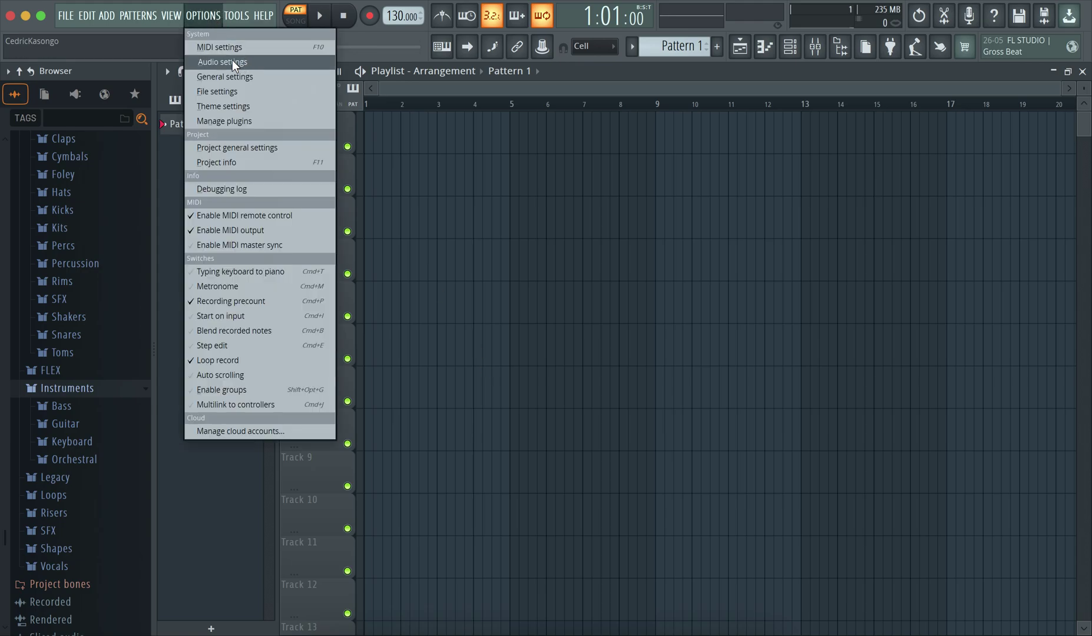
left_click(232, 60)
left_click(387, 109)
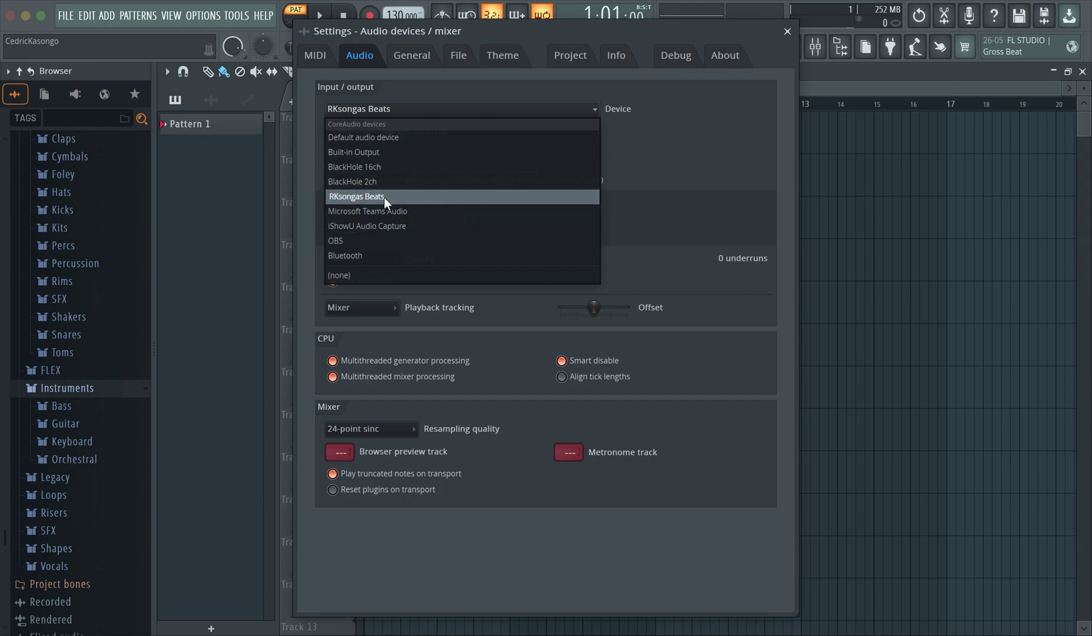
left_click(352, 256)
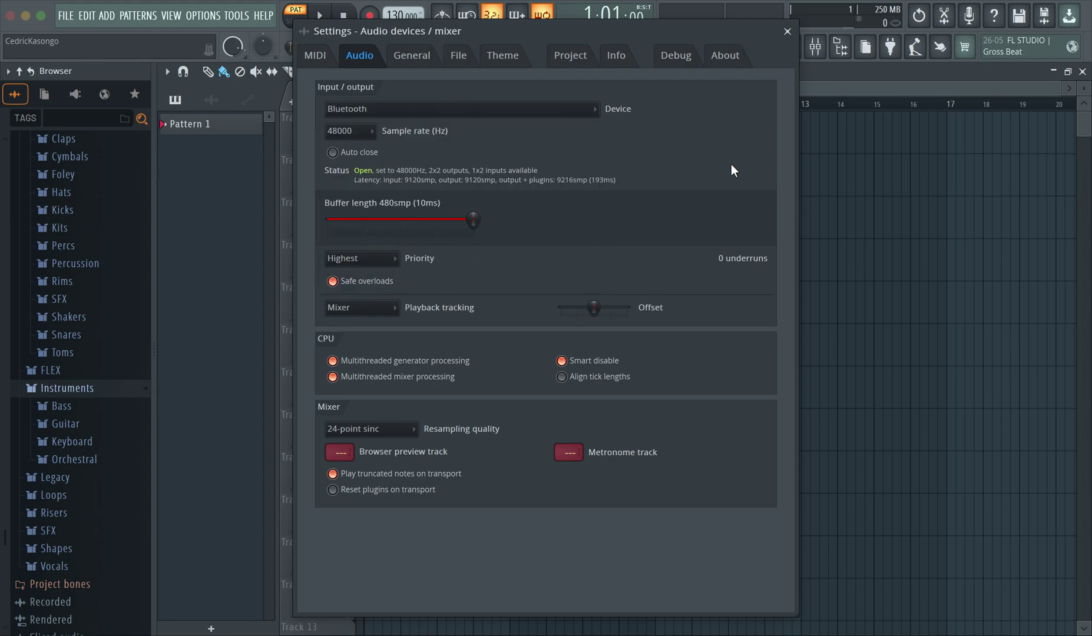
left_click(787, 31)
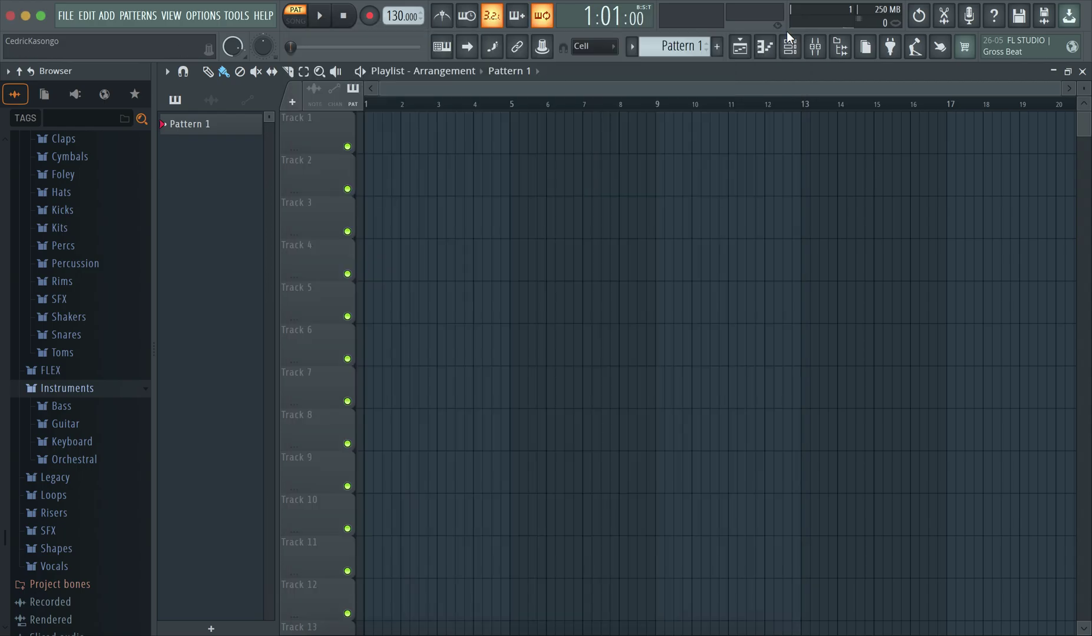
Open Random.flp from recent projects, show its Channel rack, then play and stop the beat.
left_click(65, 16)
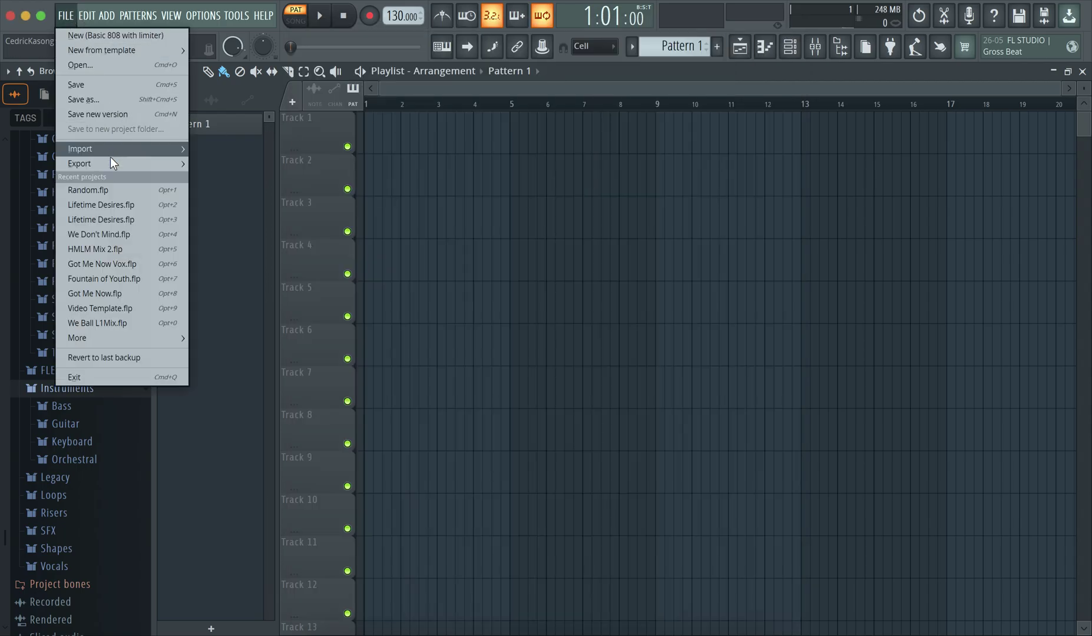
left_click(101, 190)
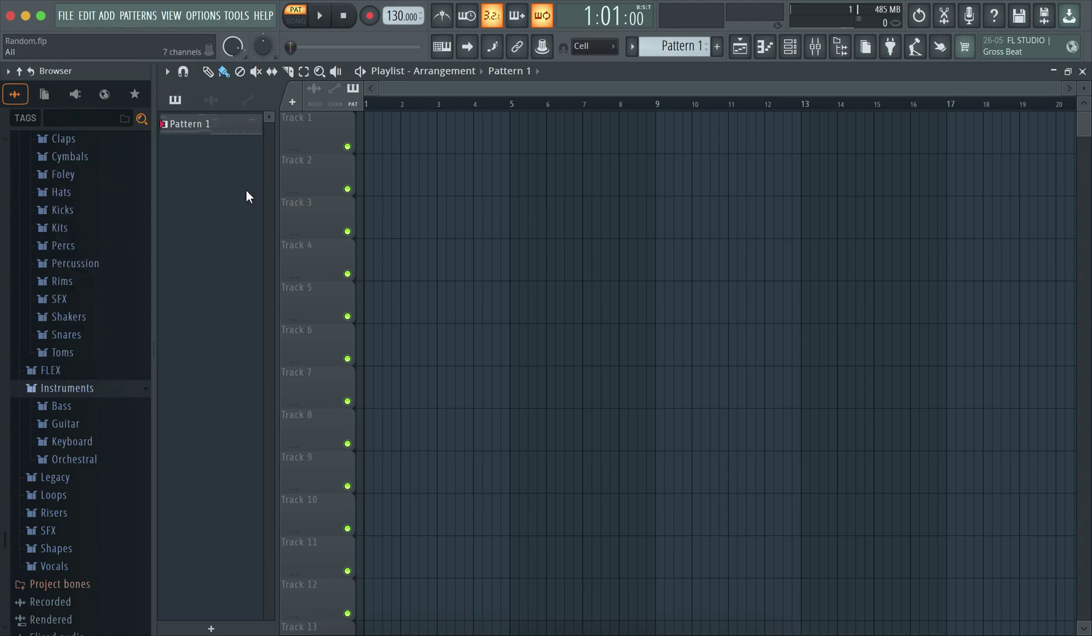
left_click(791, 52)
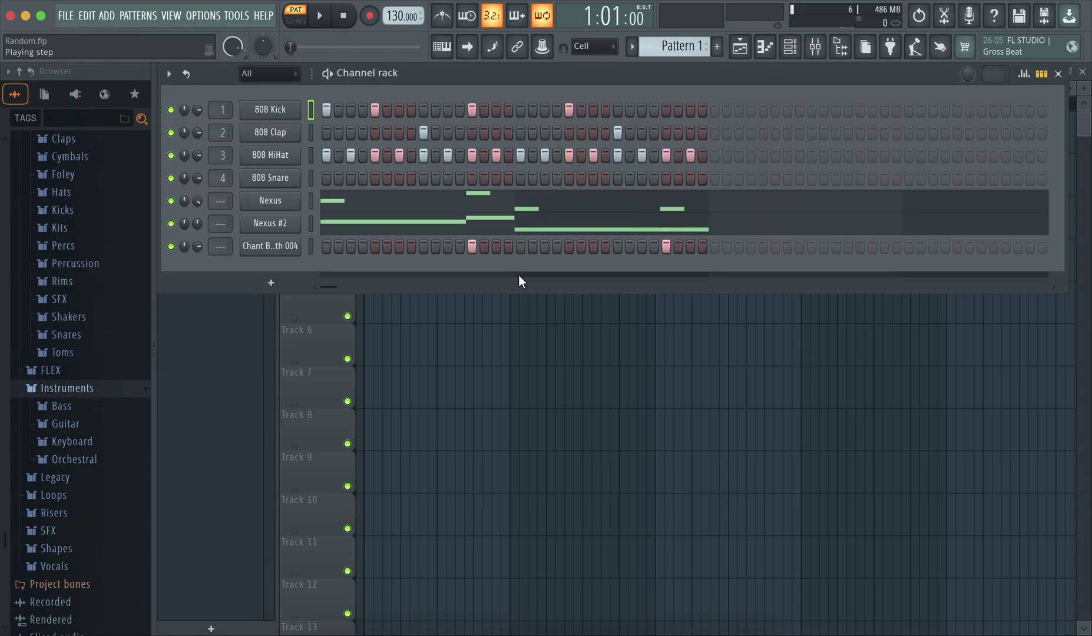
key("space")
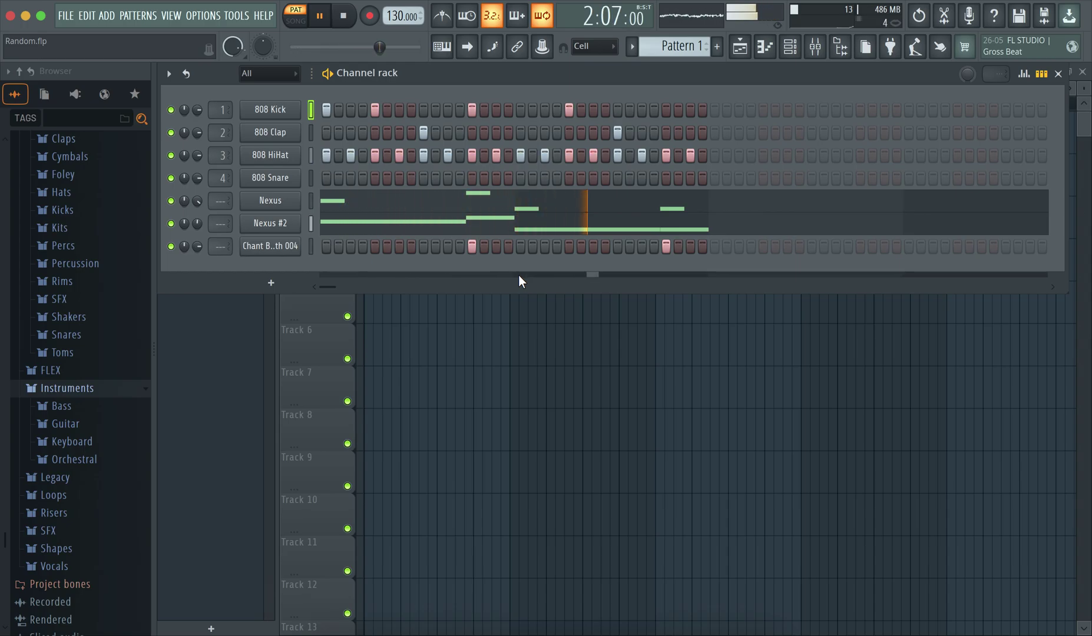
key("space")
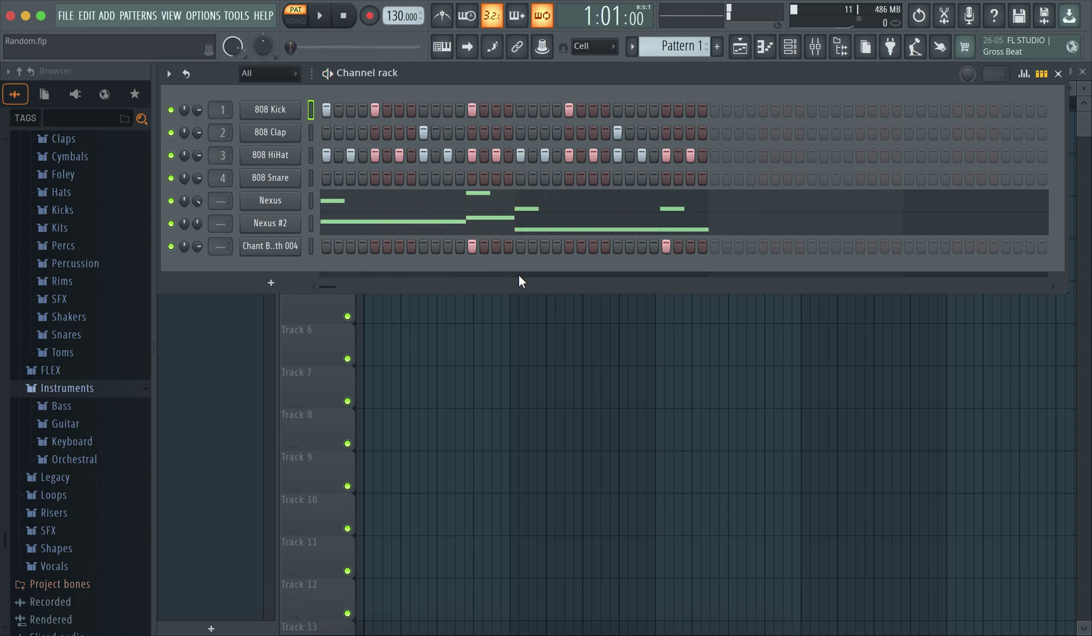